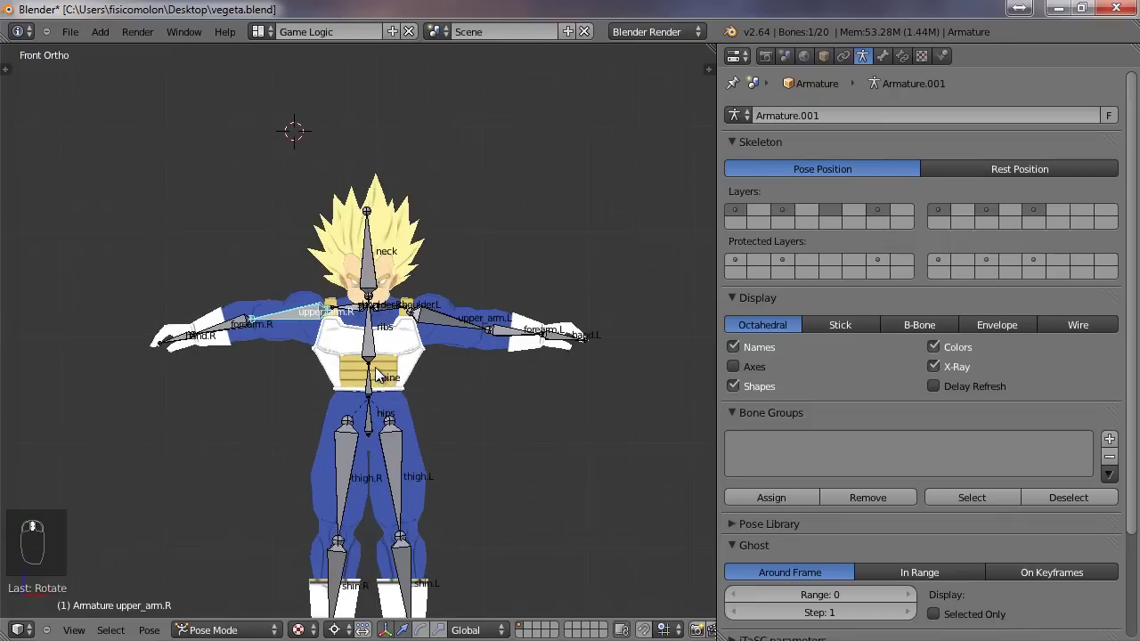
# - Switch the rotation pivot point to Median Point after a trial rotation of the left upper arm
pyautogui.rightClick(446, 314)
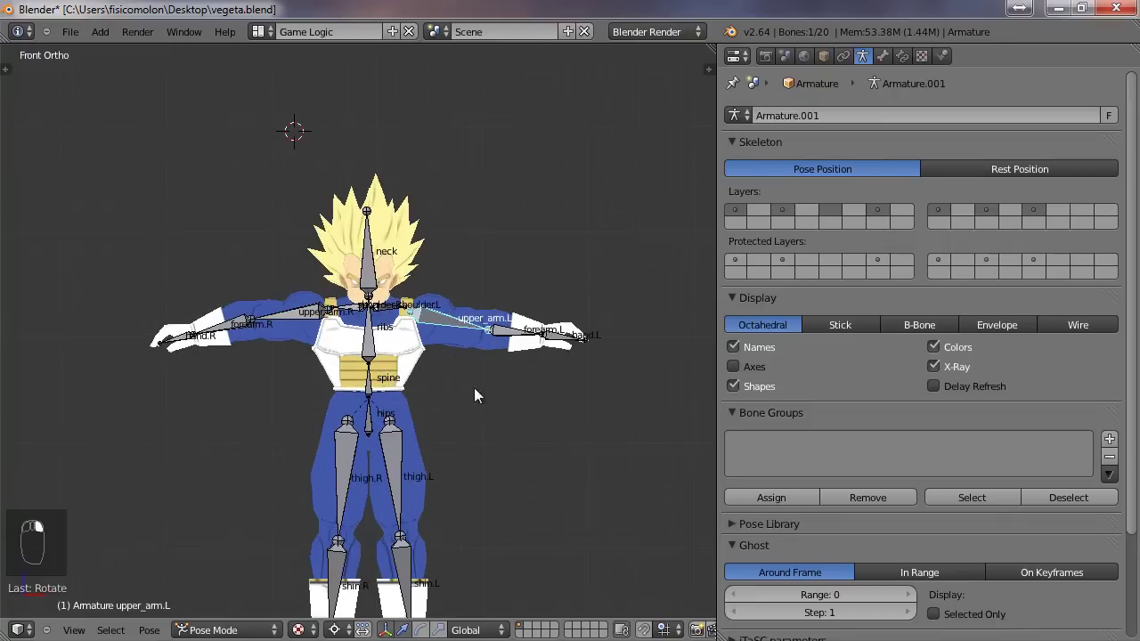
pyautogui.press('r')
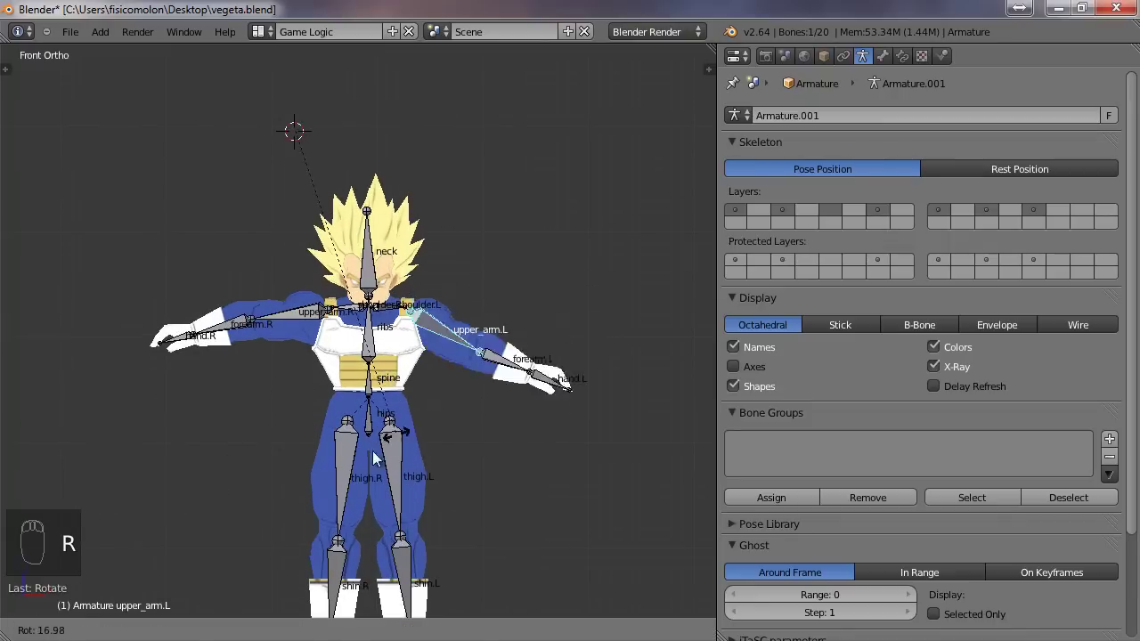
pyautogui.press('Escape')
pyautogui.click(299, 629)
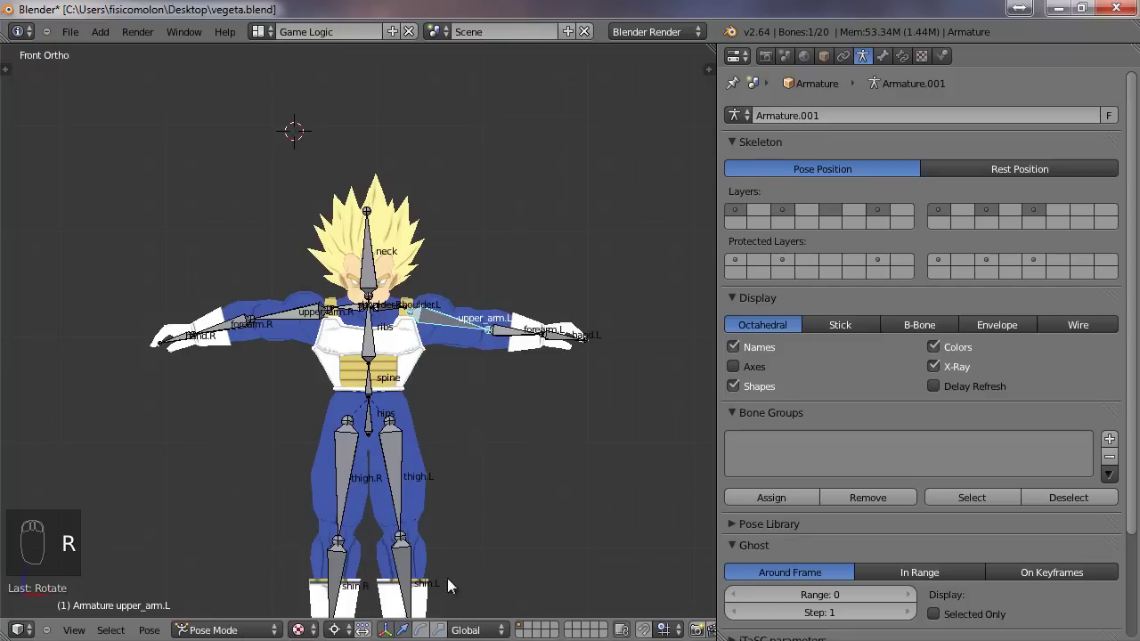
pyautogui.click(334, 629)
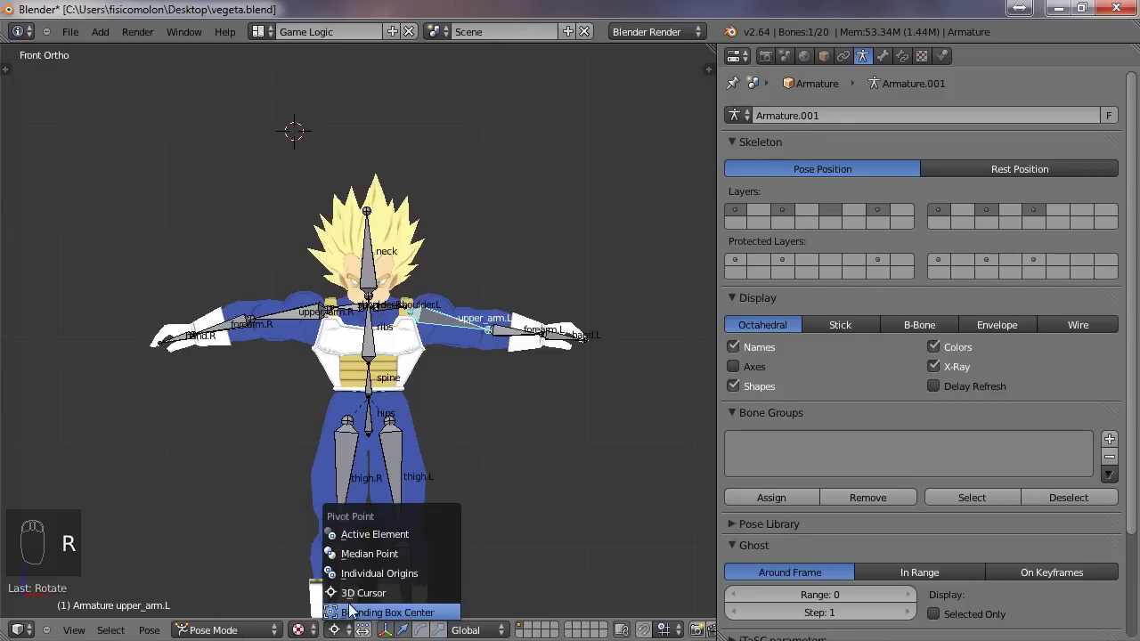
pyautogui.click(353, 553)
pyautogui.press('r')
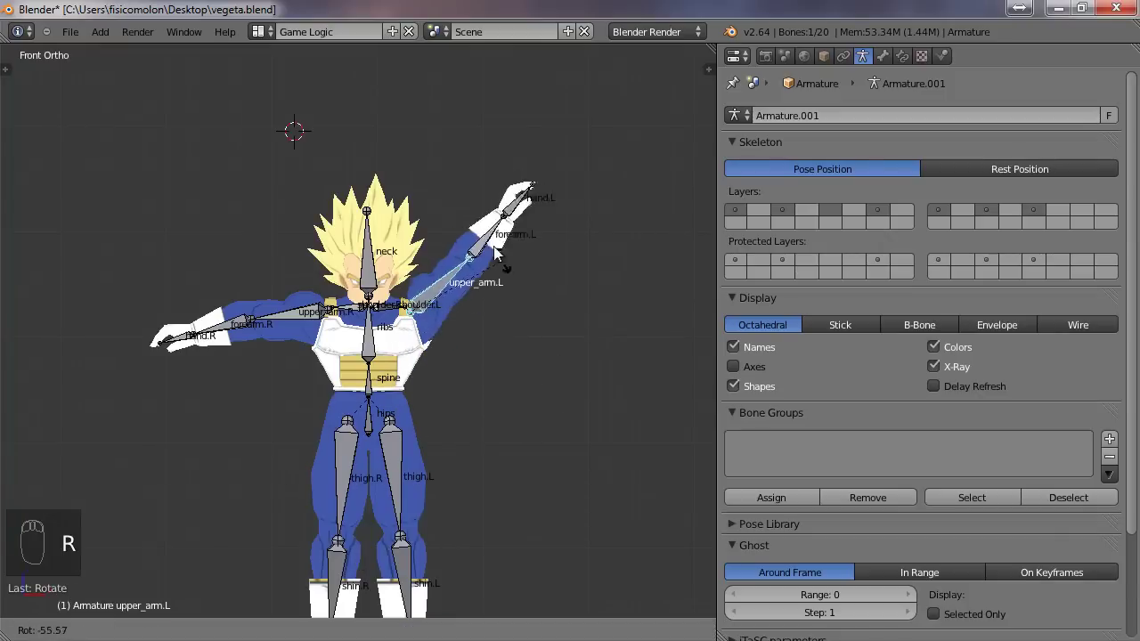
pyautogui.rightClick(404, 382)
# - Rotate the right upper arm bone so the arm angles downward
pyautogui.rightClick(379, 344)
pyautogui.press('r')
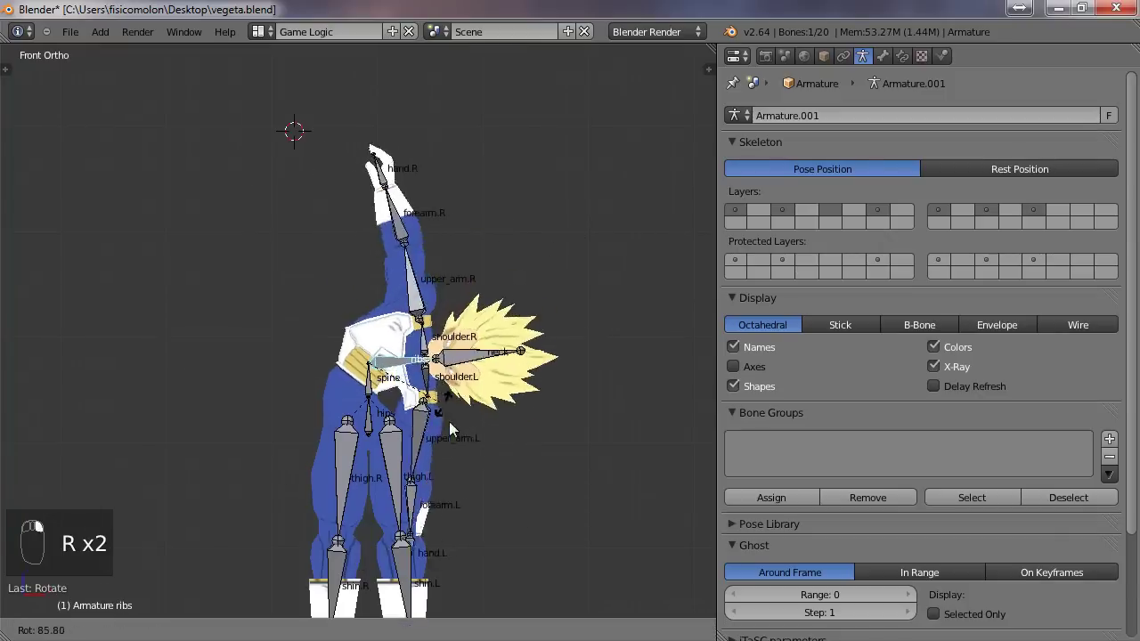
pyautogui.rightClick(301, 307)
pyautogui.rightClick(300, 312)
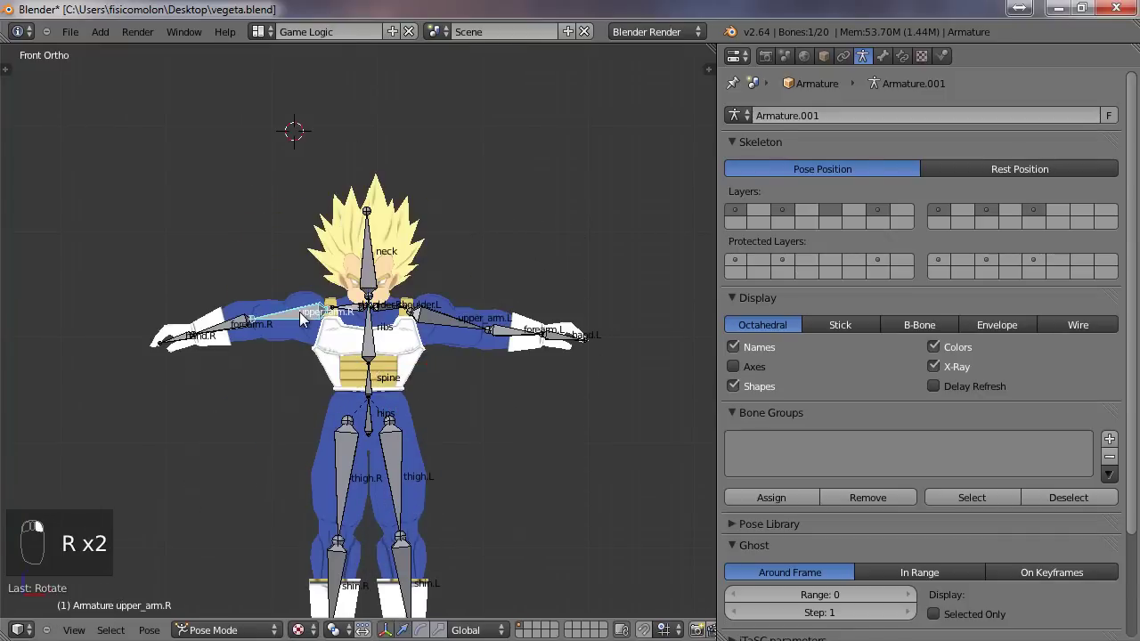
pyautogui.press('r')
pyautogui.click(269, 283)
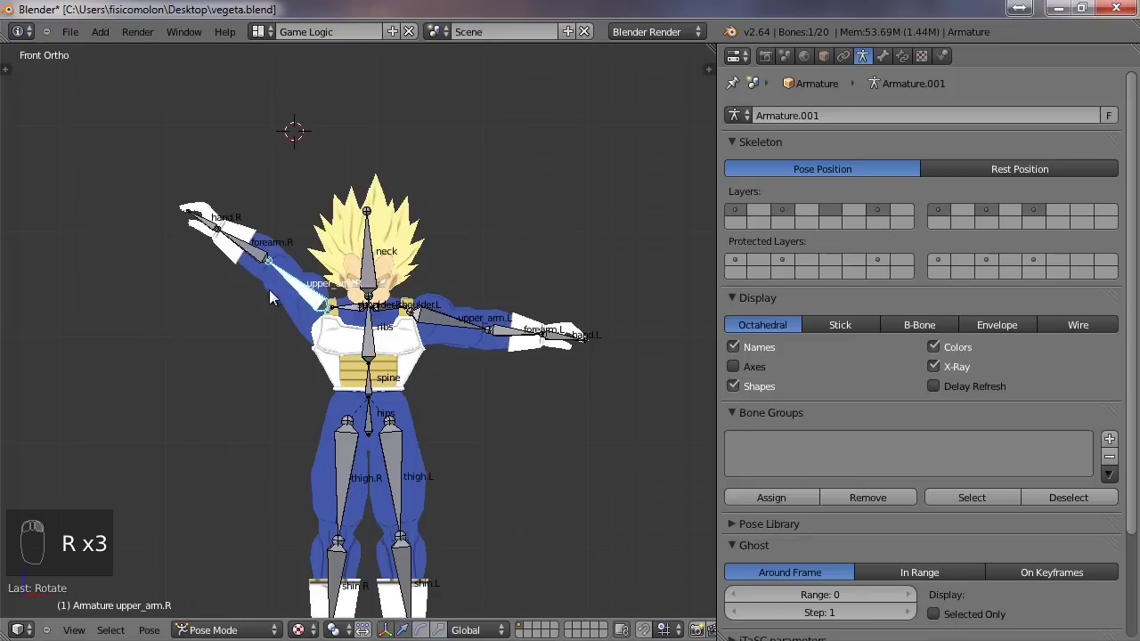
pyautogui.press('r')
pyautogui.click(352, 406)
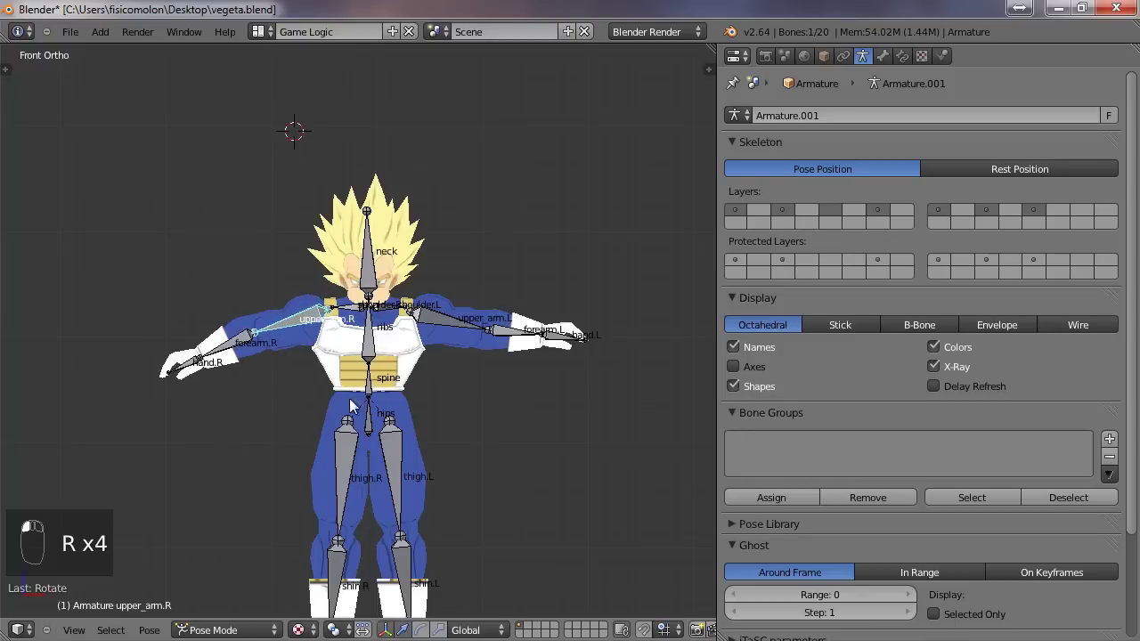
# - Rotate the left thigh bone outward so the left leg kicks out sideways
pyautogui.rightClick(397, 449)
pyautogui.press('r')
pyautogui.rightClick(444, 462)
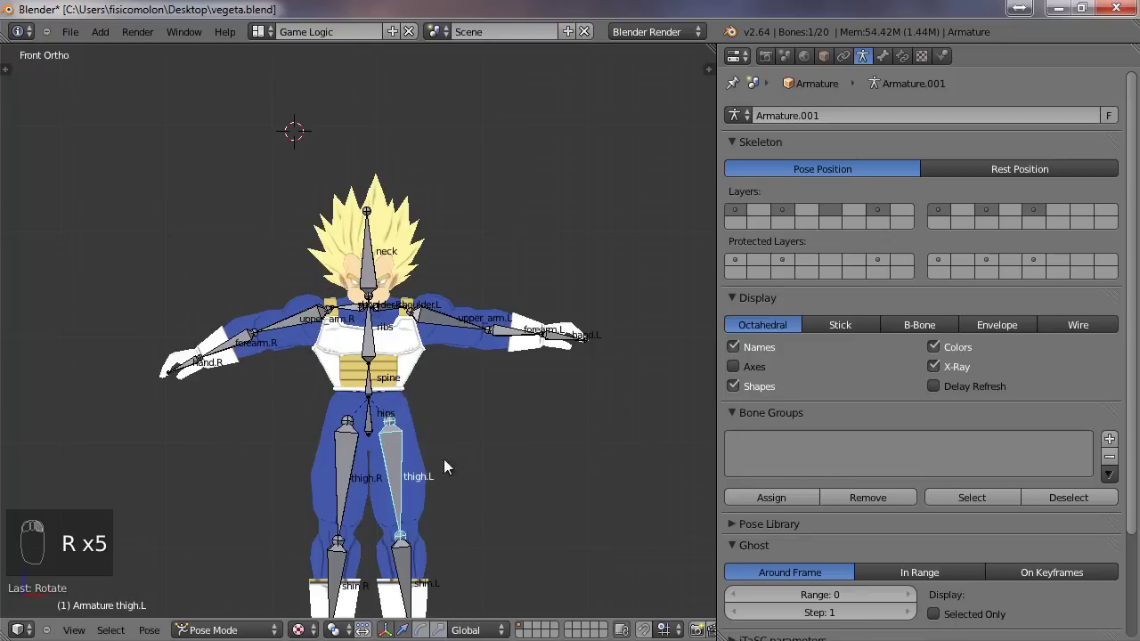
pyautogui.press('r')
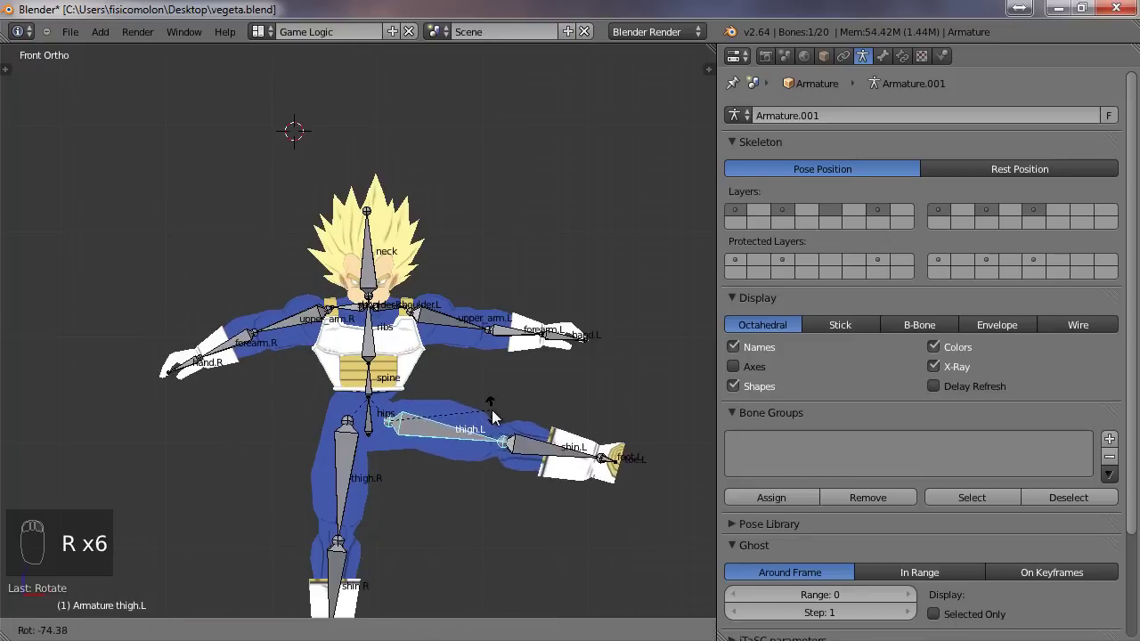
pyautogui.click(492, 428)
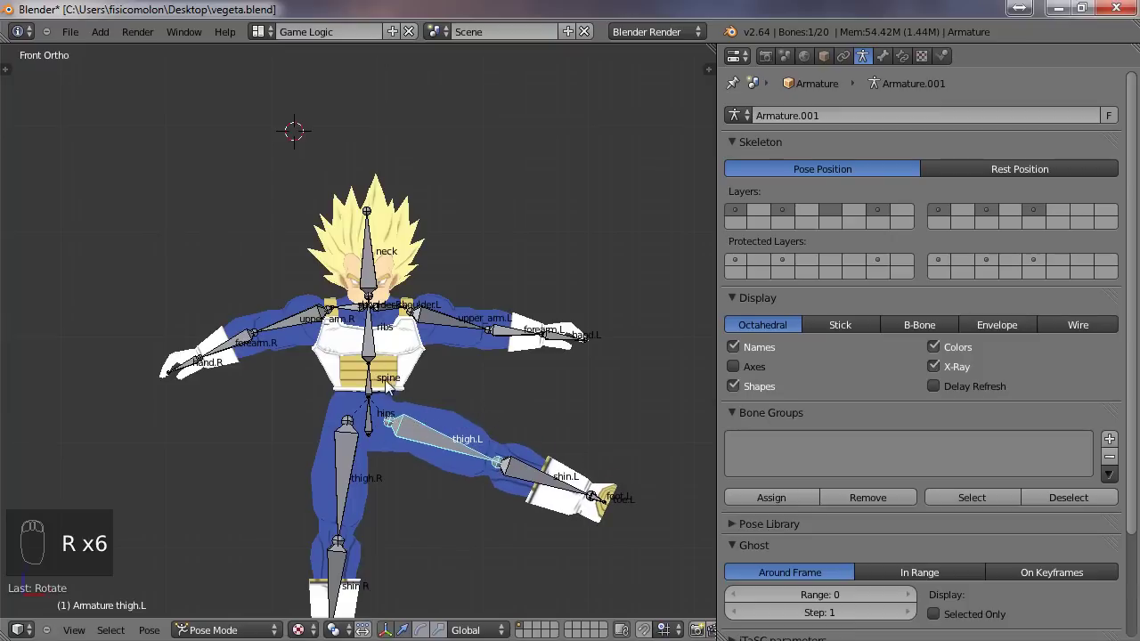
# - Select the Vegeta mesh and delete its empty Armature modifier, keeping only Armature.001
pyautogui.press('KP_Decimal')
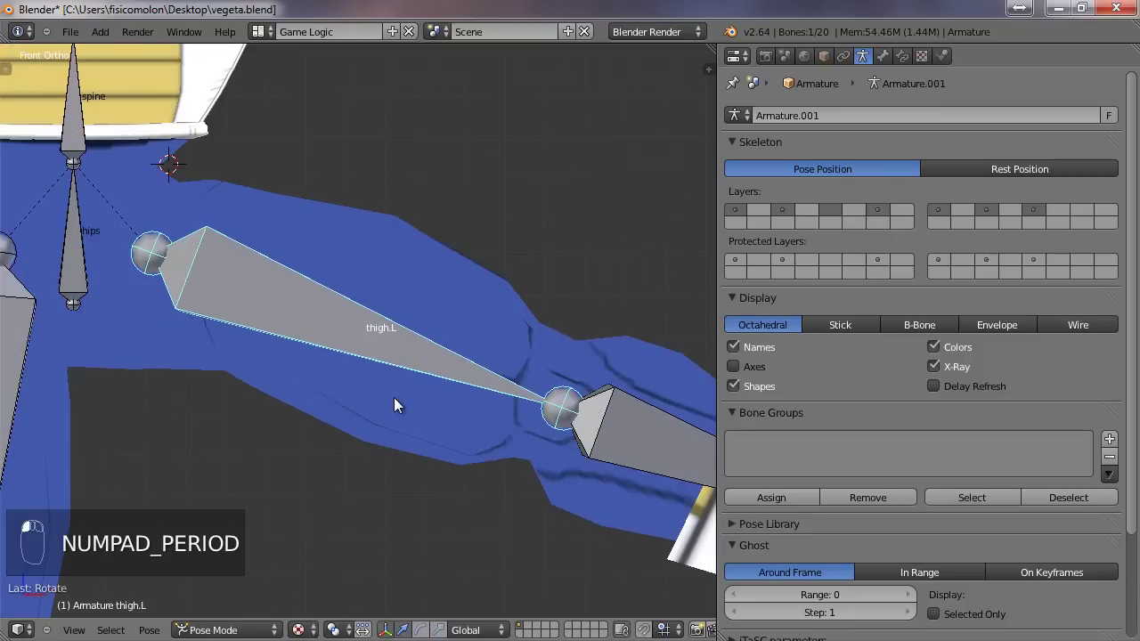
pyautogui.scroll(-4, 394, 397)
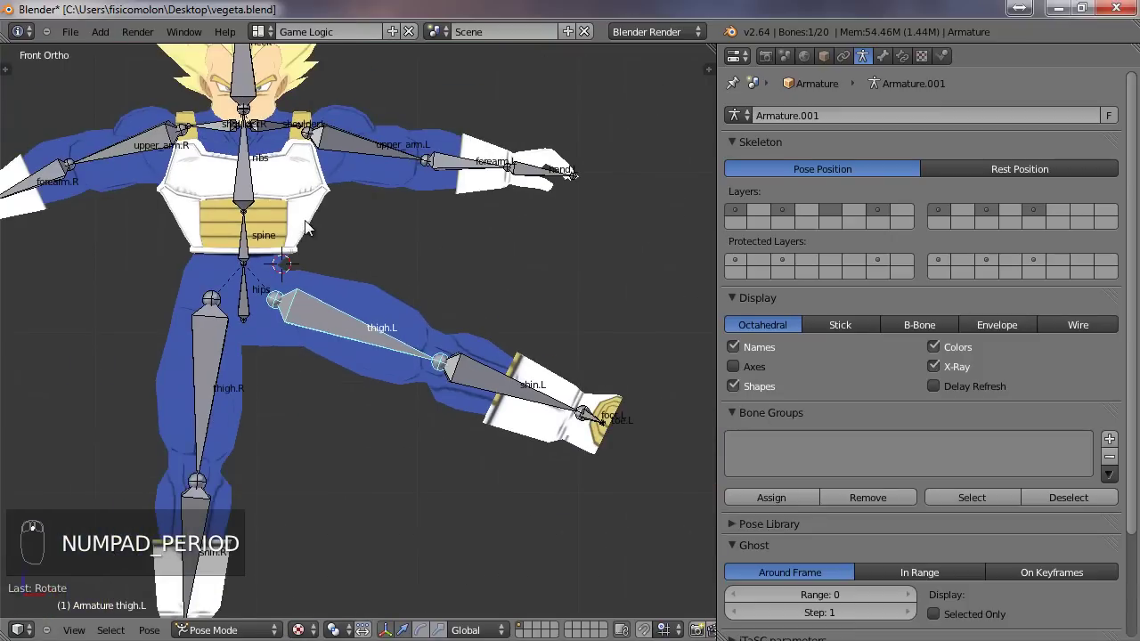
pyautogui.rightClick(306, 227)
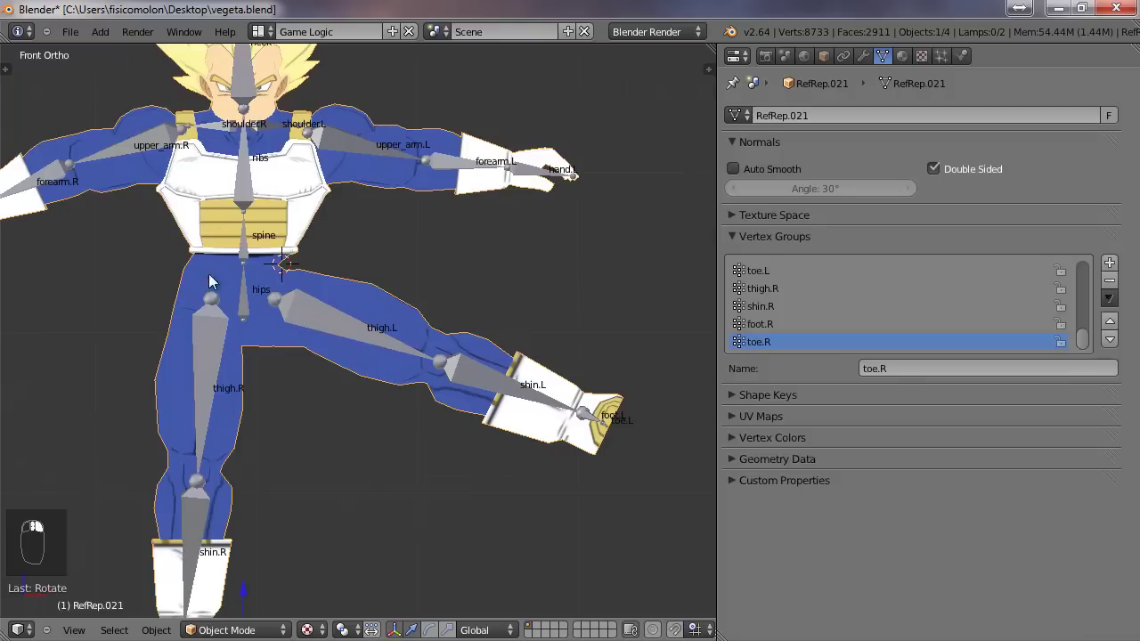
pyautogui.click(864, 56)
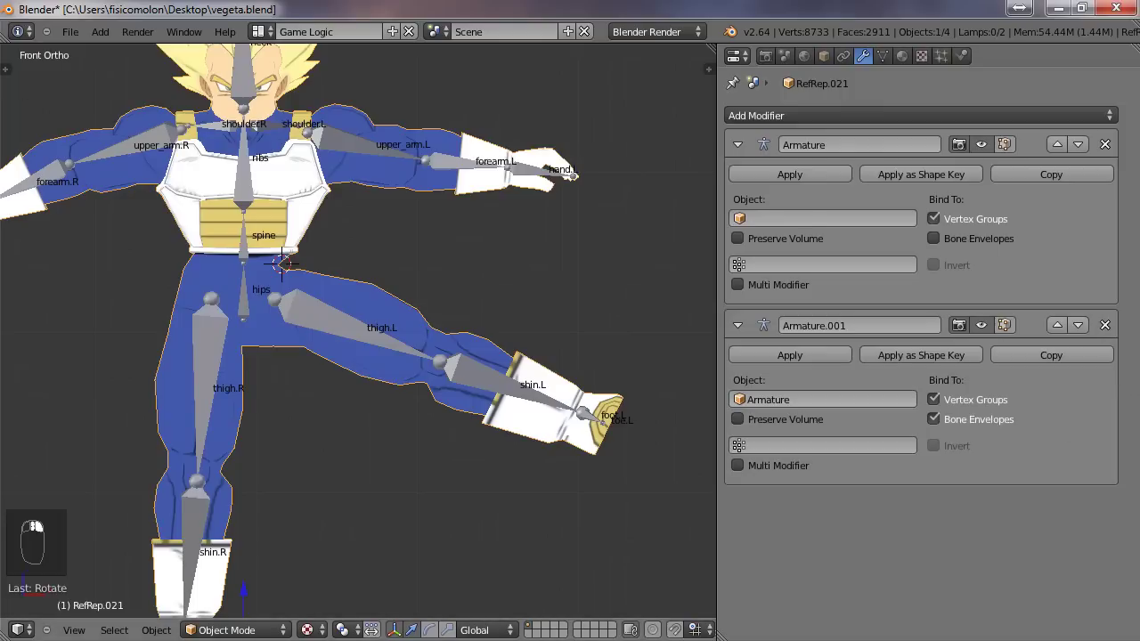
pyautogui.hotkey('ctrl', 'z')
pyautogui.hotkey('ctrl', 'z')
pyautogui.hotkey('ctrl', 'z')
pyautogui.hotkey('ctrl', 'z')
pyautogui.hotkey('ctrl', 'z')
pyautogui.hotkey('ctrl', 'z')
pyautogui.hotkey('ctrl', 'z')
pyautogui.hotkey('ctrl', 'z')
pyautogui.hotkey('ctrl', 'z')
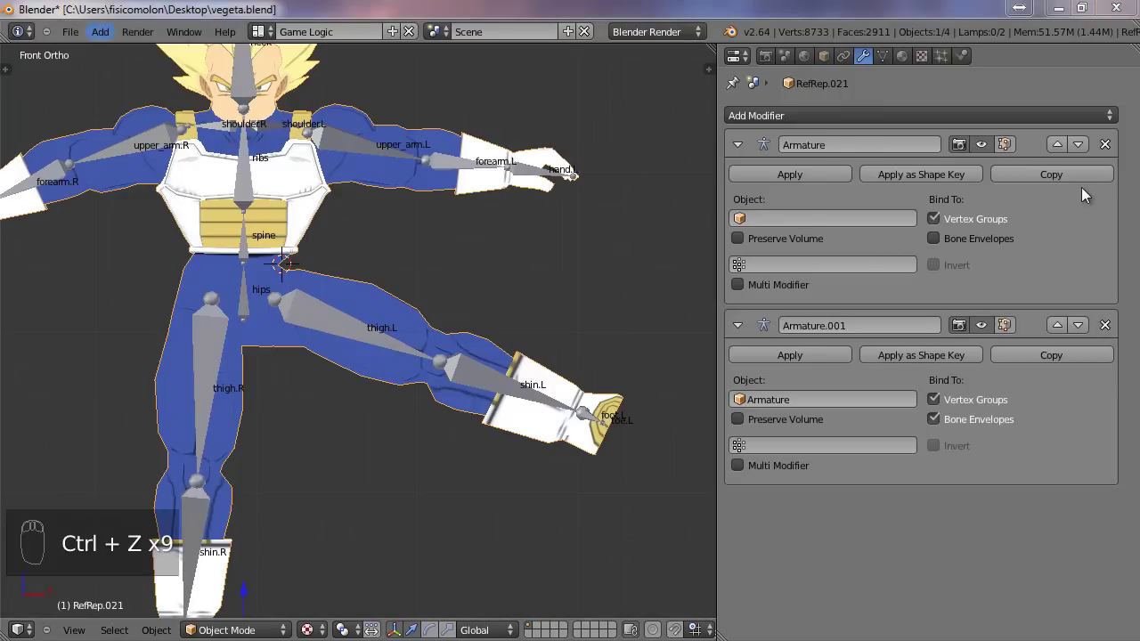
pyautogui.click(1104, 145)
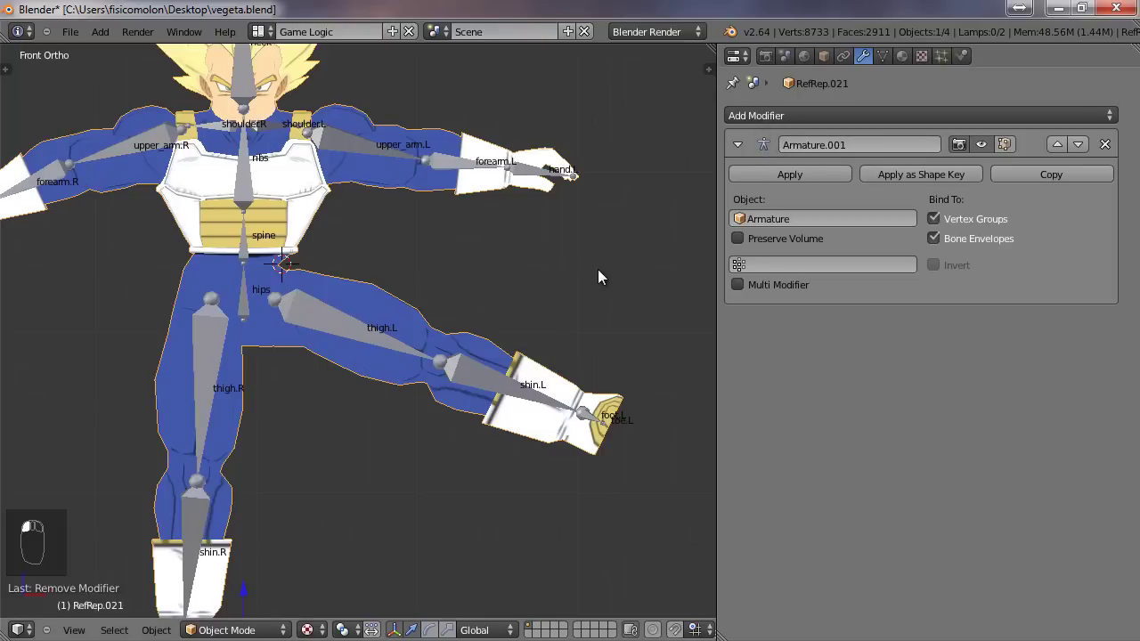
# - On the Armature.001 modifier, enable Preserve Volume and disable Bone Envelopes
pyautogui.scroll(4, 432, 378)
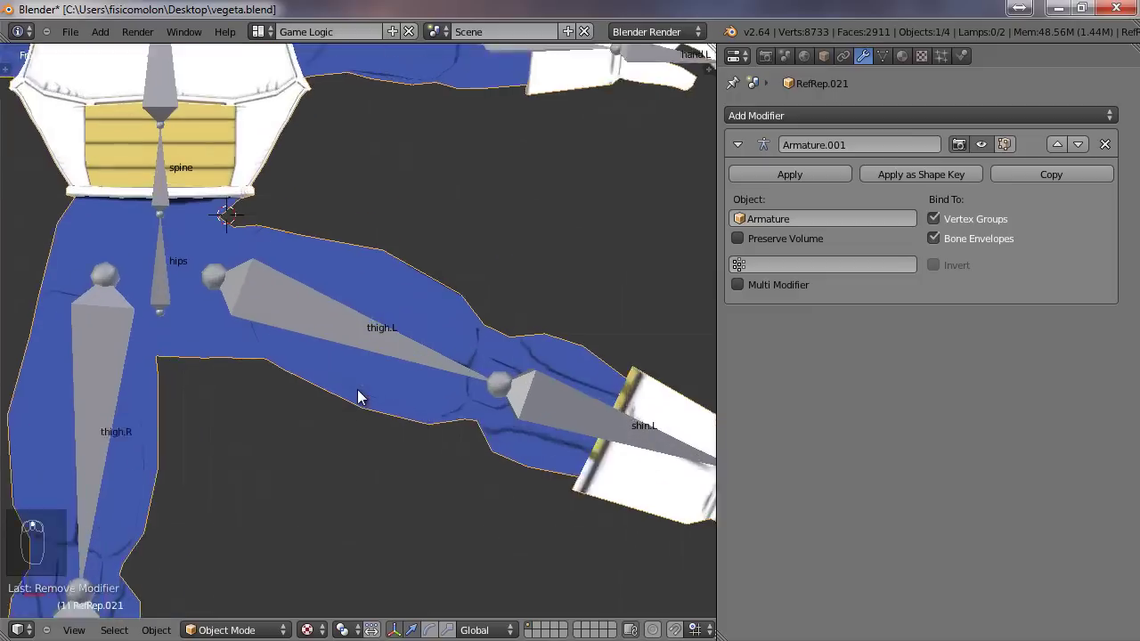
pyautogui.rightClick(284, 266)
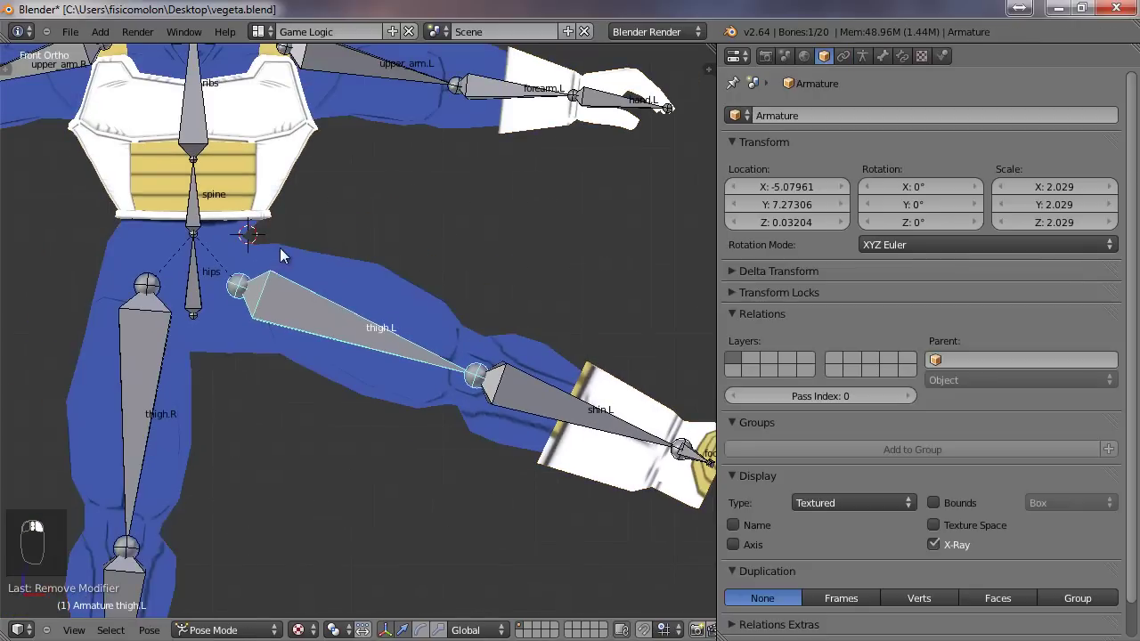
pyautogui.rightClick(317, 287)
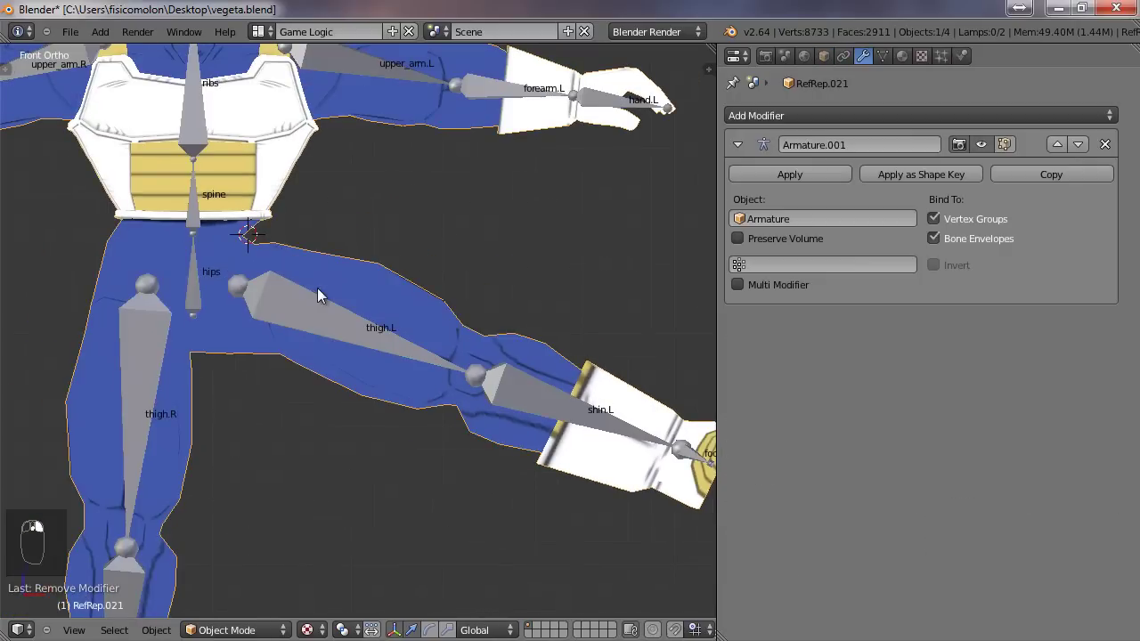
pyautogui.click(738, 241)
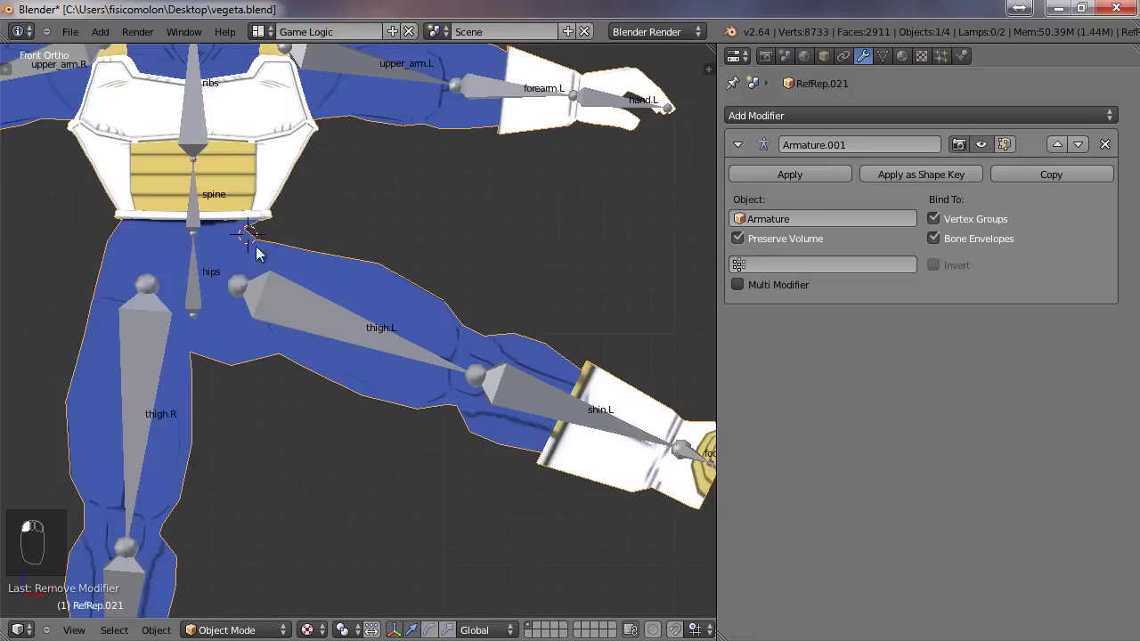
pyautogui.click(744, 239)
pyautogui.click(744, 239)
pyautogui.click(744, 238)
pyautogui.click(745, 238)
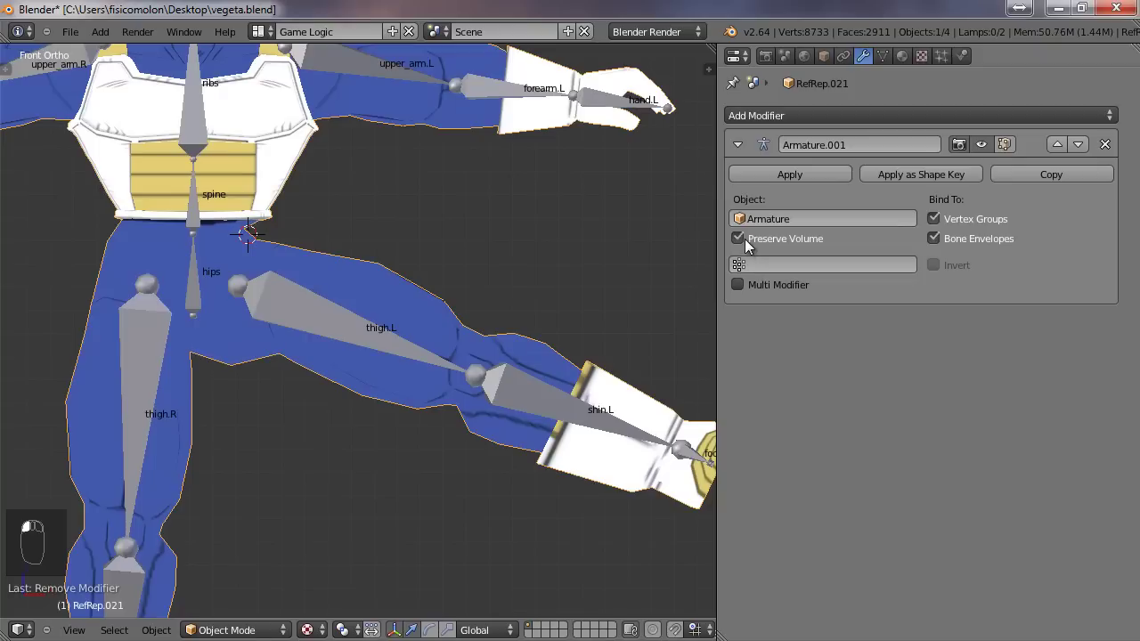
pyautogui.click(744, 239)
pyautogui.click(744, 238)
pyautogui.click(934, 239)
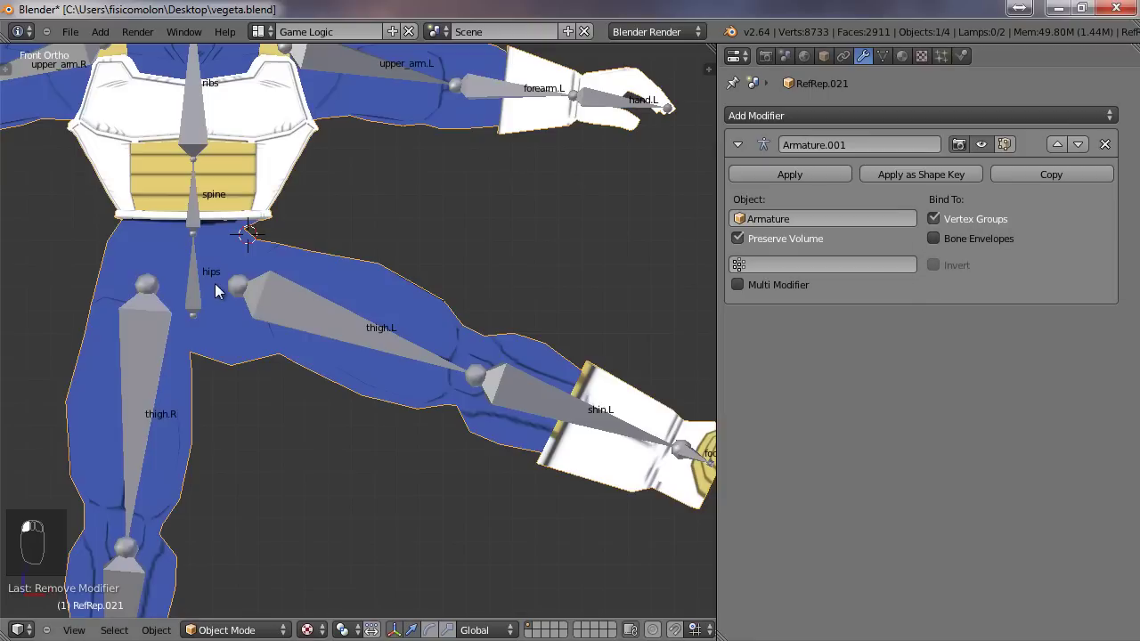
# - Orbit and zoom the viewport to inspect the deformation around the hips
pyautogui.scroll(-5, 217, 280)
pyautogui.scroll(5, 245, 265)
pyautogui.moveTo(329, 253); pyautogui.dragTo(290, 254, button='middle')
pyautogui.scroll(3, 271, 252)
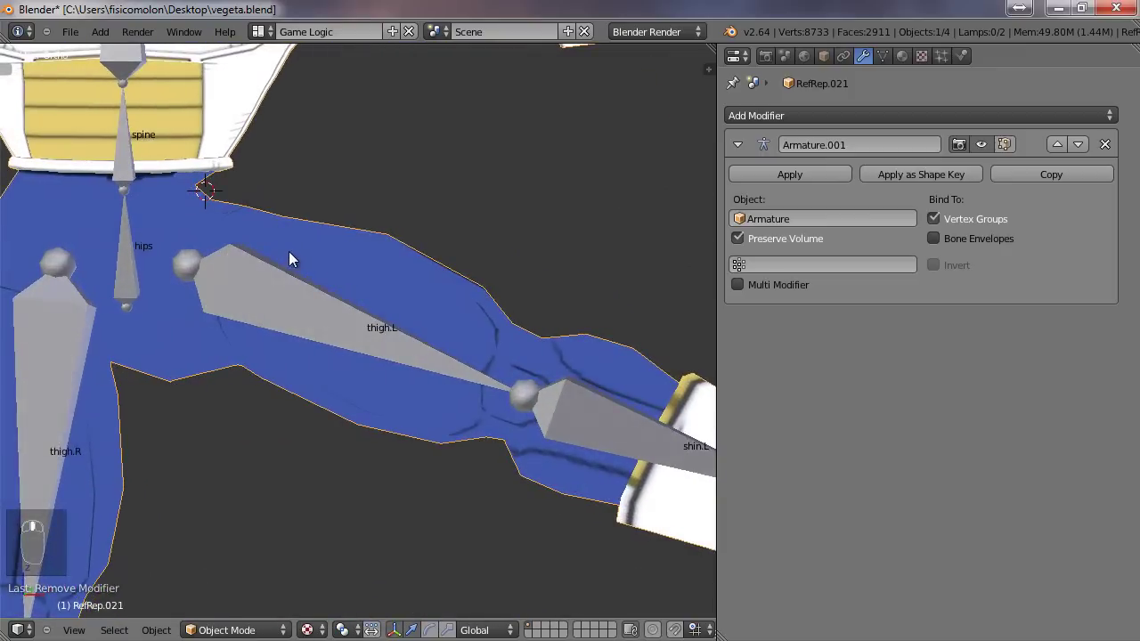
pyautogui.scroll(-3, 286, 256)
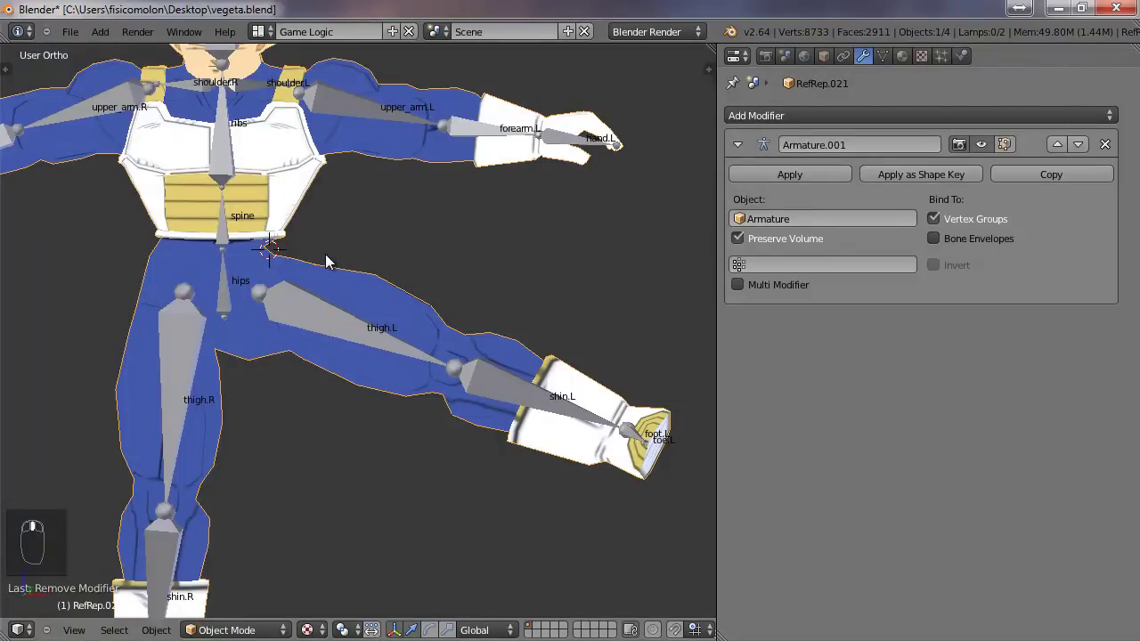
# - Enter Edit Mode in front view with the armature deformation shown on the edit cage
pyautogui.press('Tab')
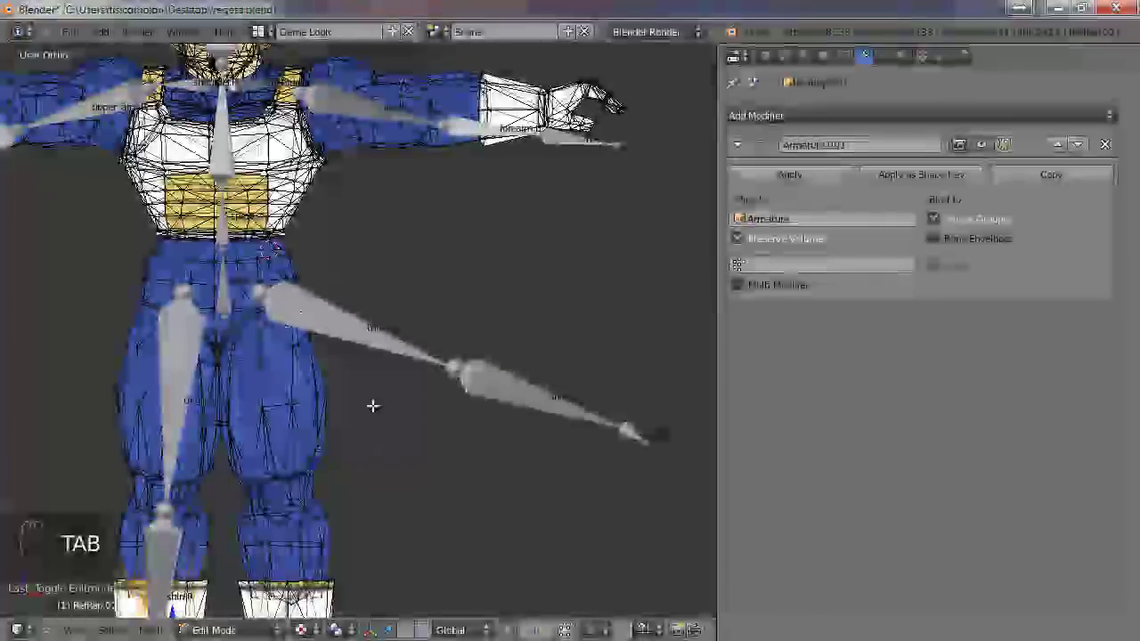
pyautogui.press('KP_1')
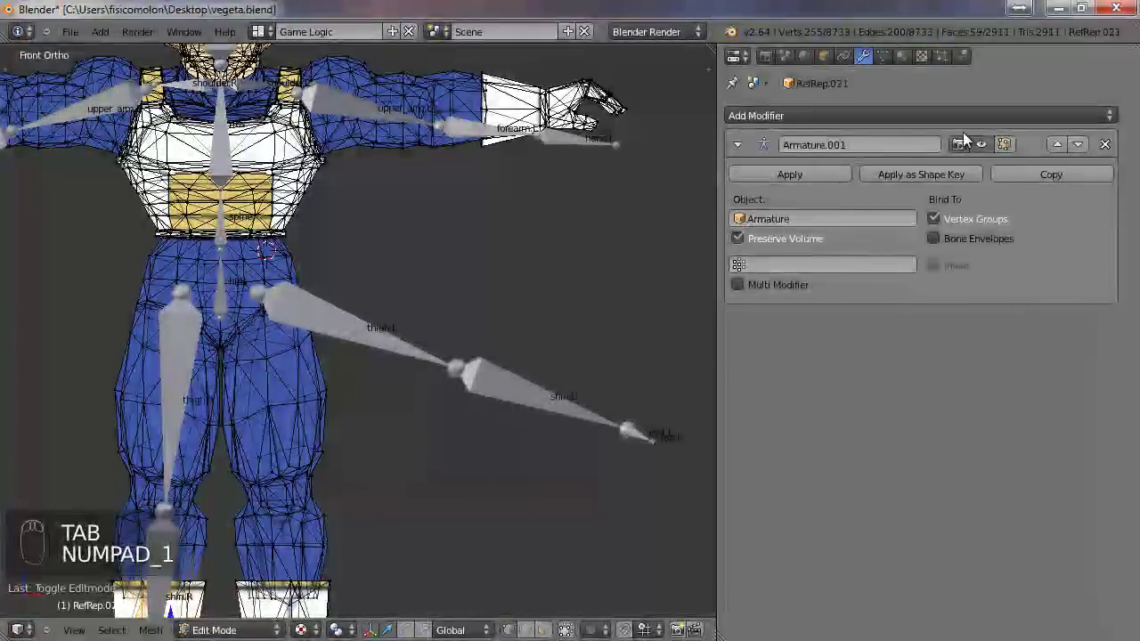
pyautogui.click(1004, 144)
pyautogui.click(1024, 144)
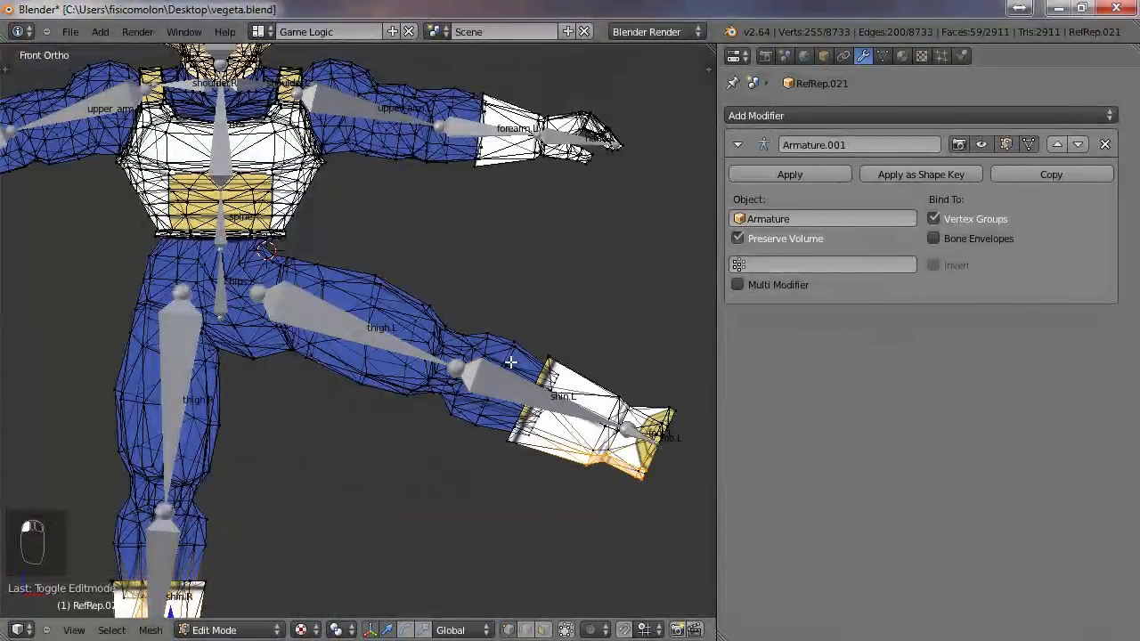
# - Display the Object Data properties listing vertex groups like thigh.R, shin.R and toe.R
pyautogui.scroll(4, 214, 219)
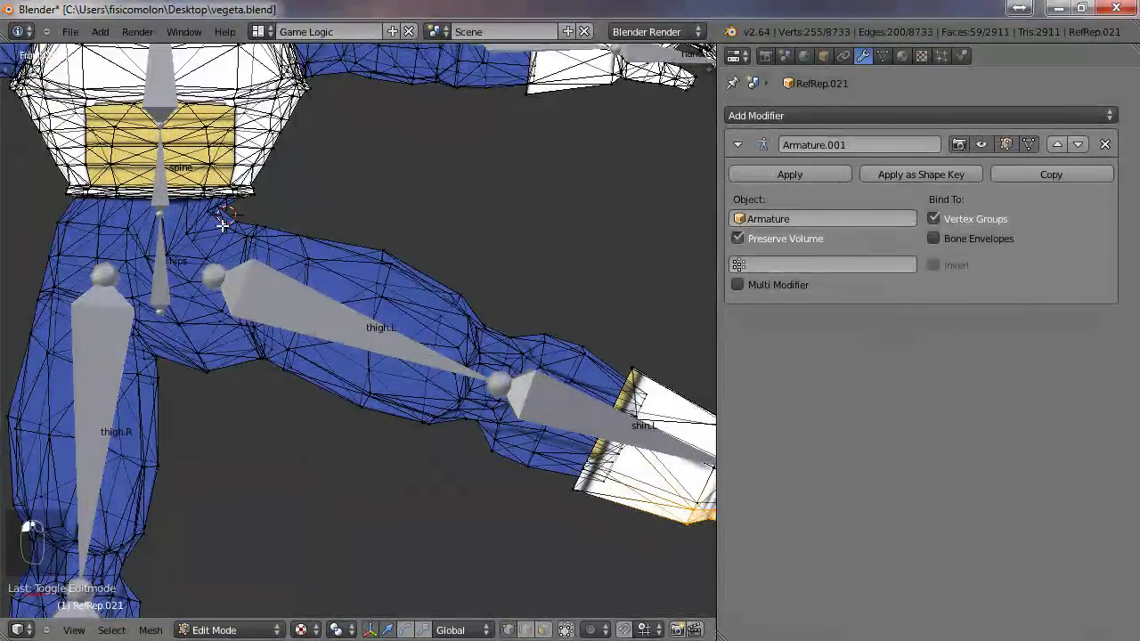
pyautogui.scroll(4, 226, 197)
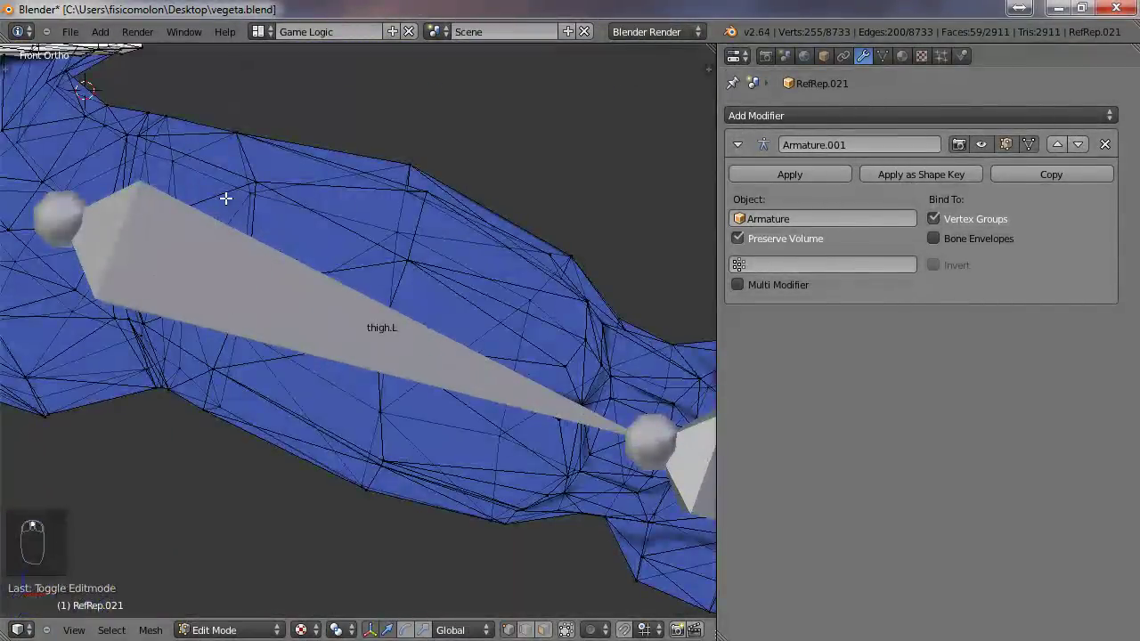
pyautogui.scroll(-2, 226, 198)
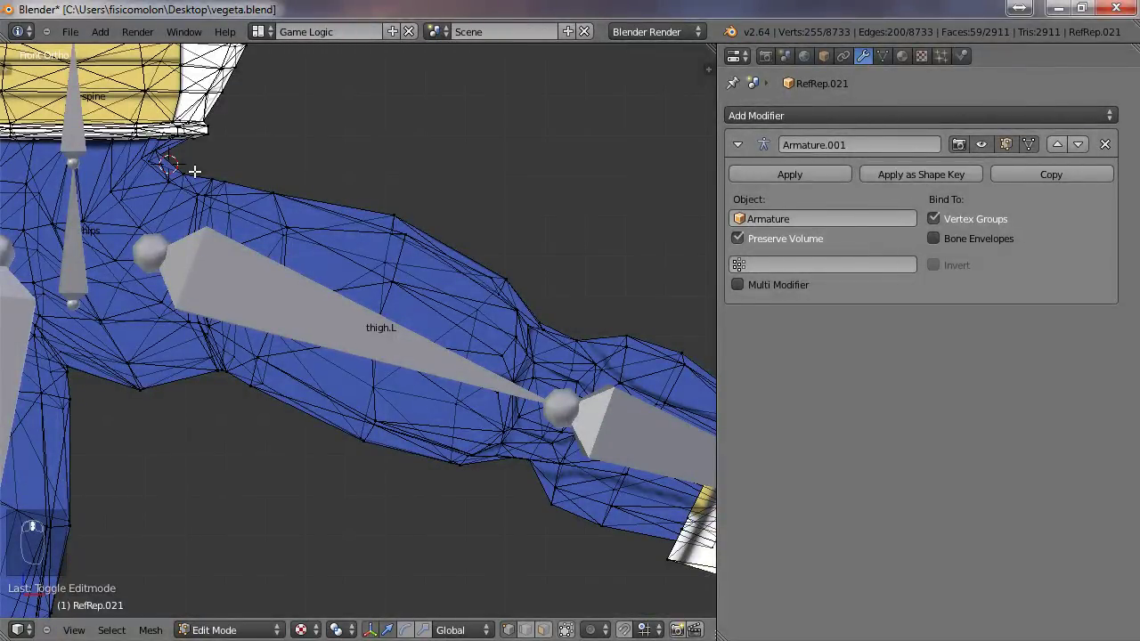
pyautogui.scroll(-2, 194, 171)
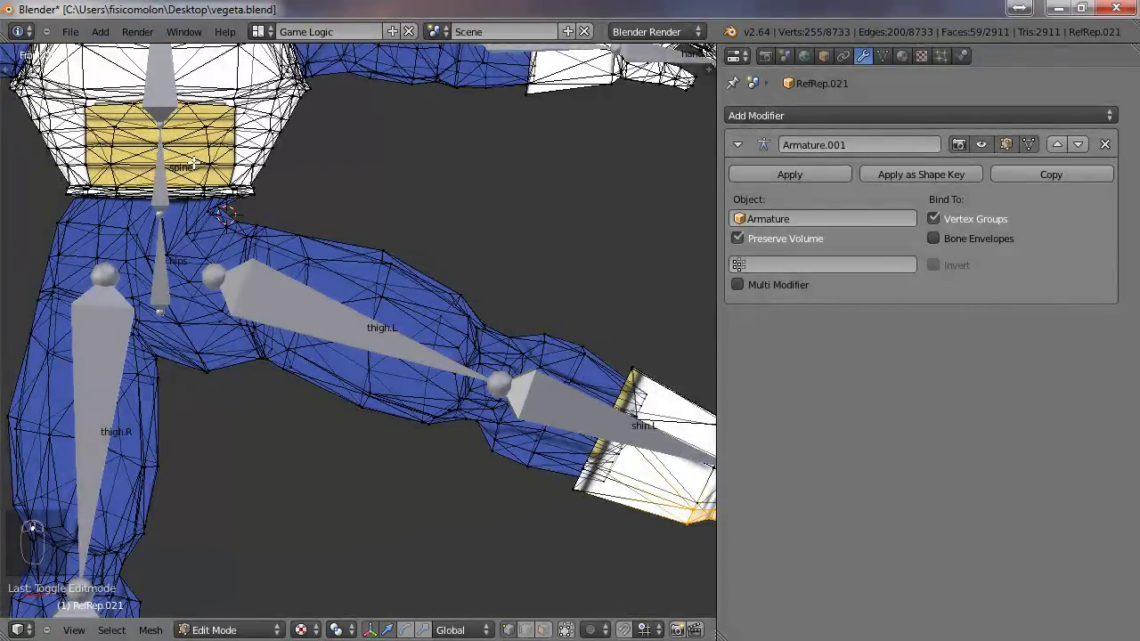
pyautogui.scroll(3, 192, 163)
pyautogui.scroll(-3, 190, 160)
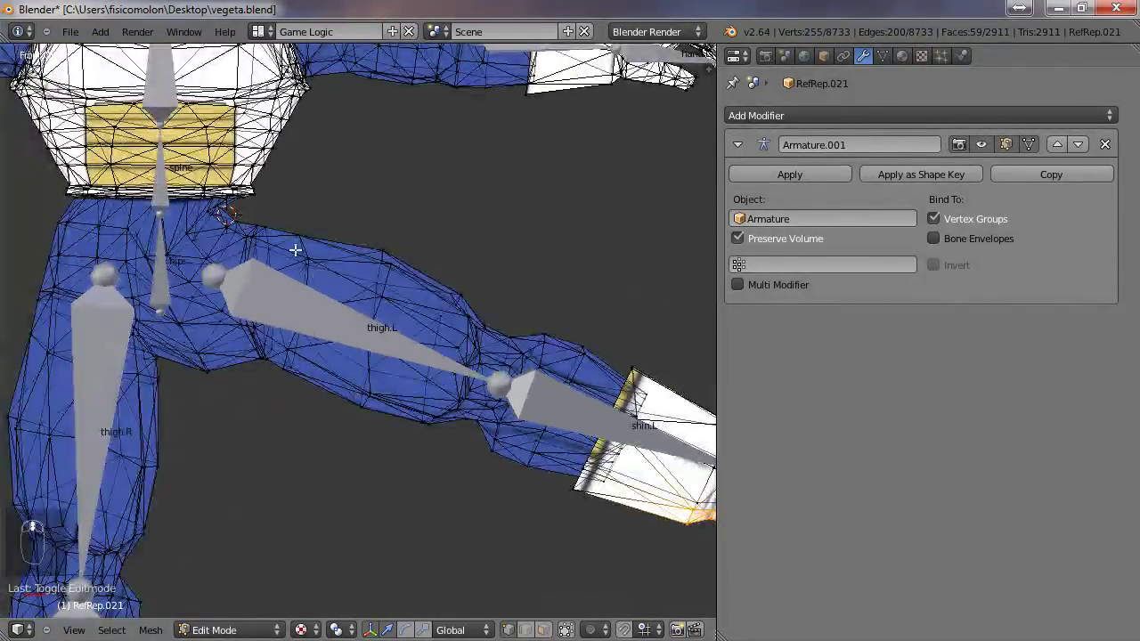
pyautogui.click(880, 56)
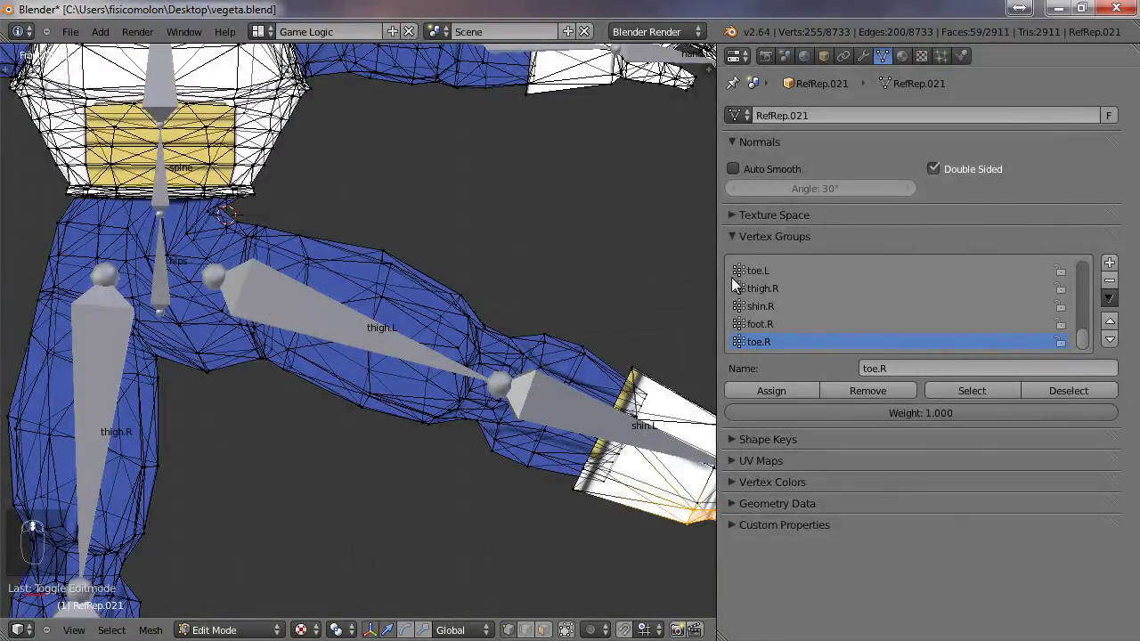
# - Select all thigh.L vertices, then narrow the selection to a single hip vertex
pyautogui.scroll(3, 759, 292)
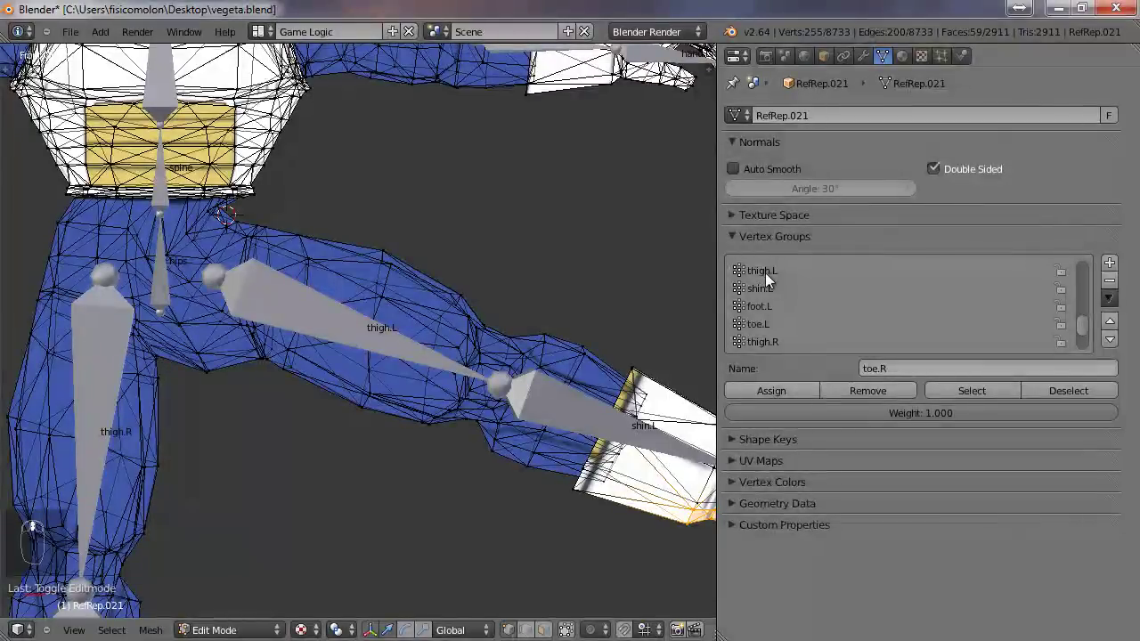
pyautogui.click(764, 272)
pyautogui.click(981, 390)
pyautogui.scroll(3, 303, 199)
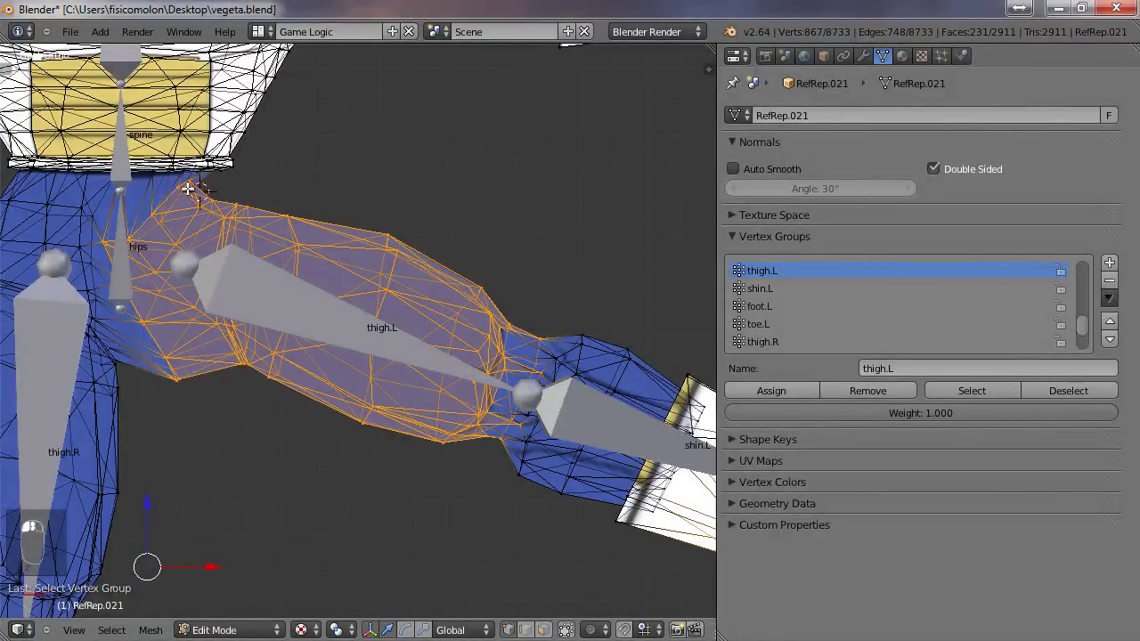
pyautogui.rightClick(187, 187)
# - Circle-select the hip-corner vertices and remove them from the thigh.L group
pyautogui.press('c')
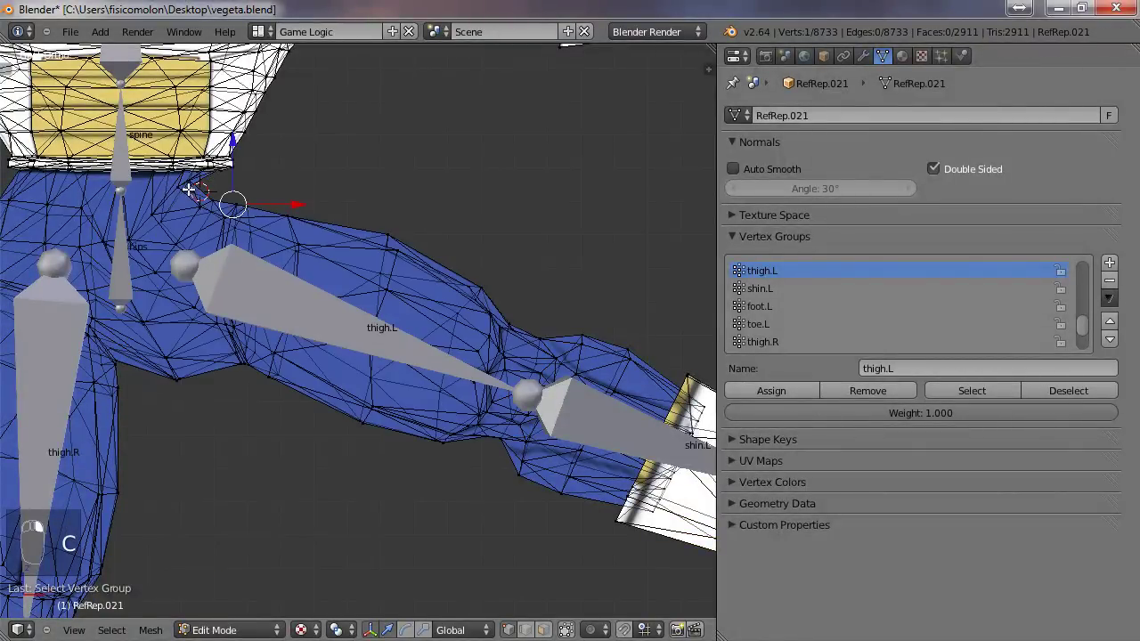
pyautogui.scroll(-2, 189, 188)
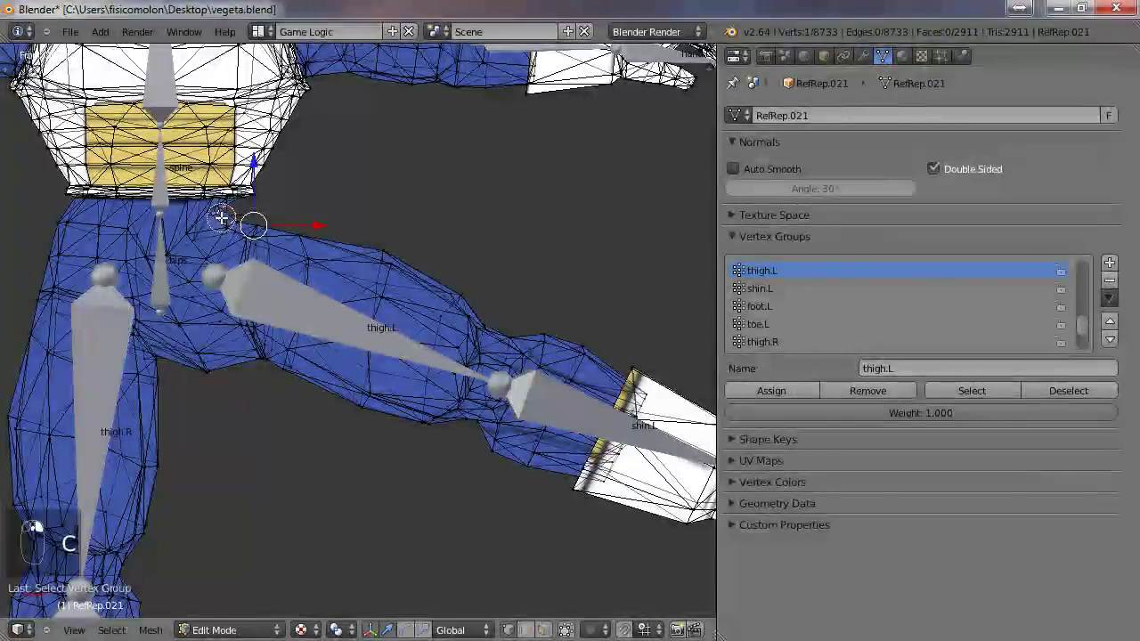
pyautogui.press('c')
pyautogui.click(222, 217)
pyautogui.click(221, 216)
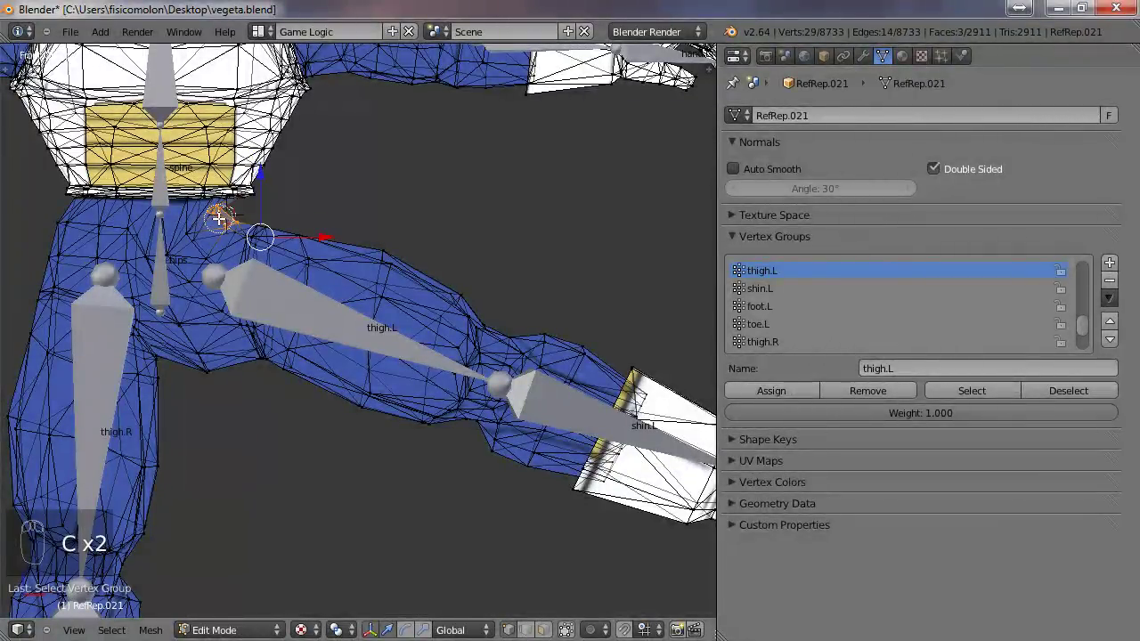
pyautogui.rightClick(225, 217)
pyautogui.click(873, 392)
# - Make spine the active vertex group in the Vertex Groups list
pyautogui.scroll(3, 281, 259)
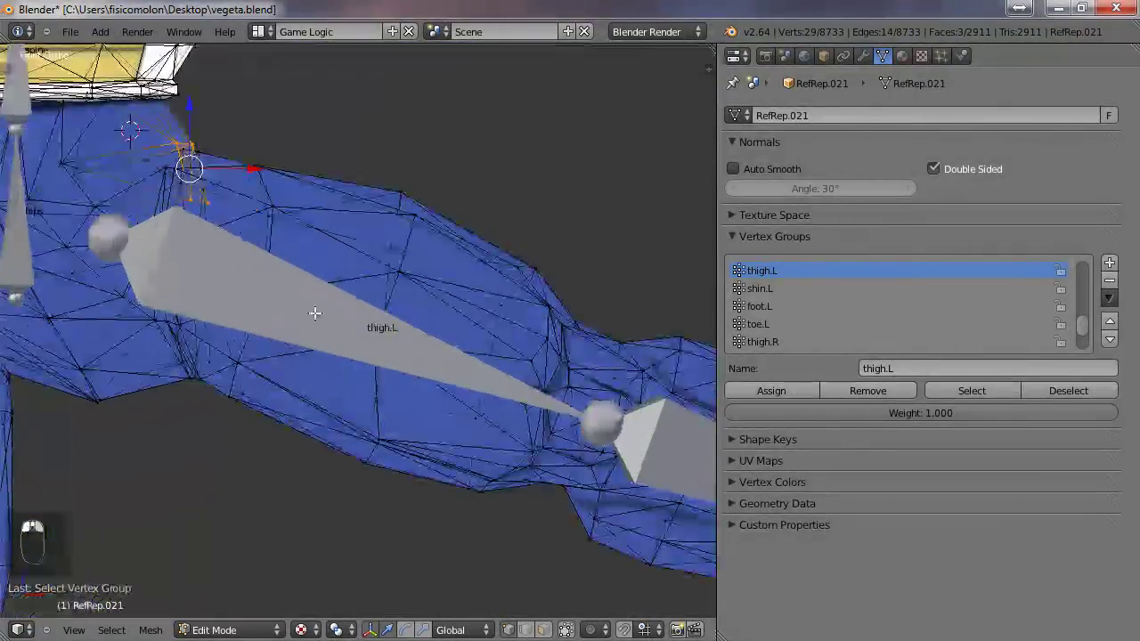
pyautogui.scroll(-3, 281, 258)
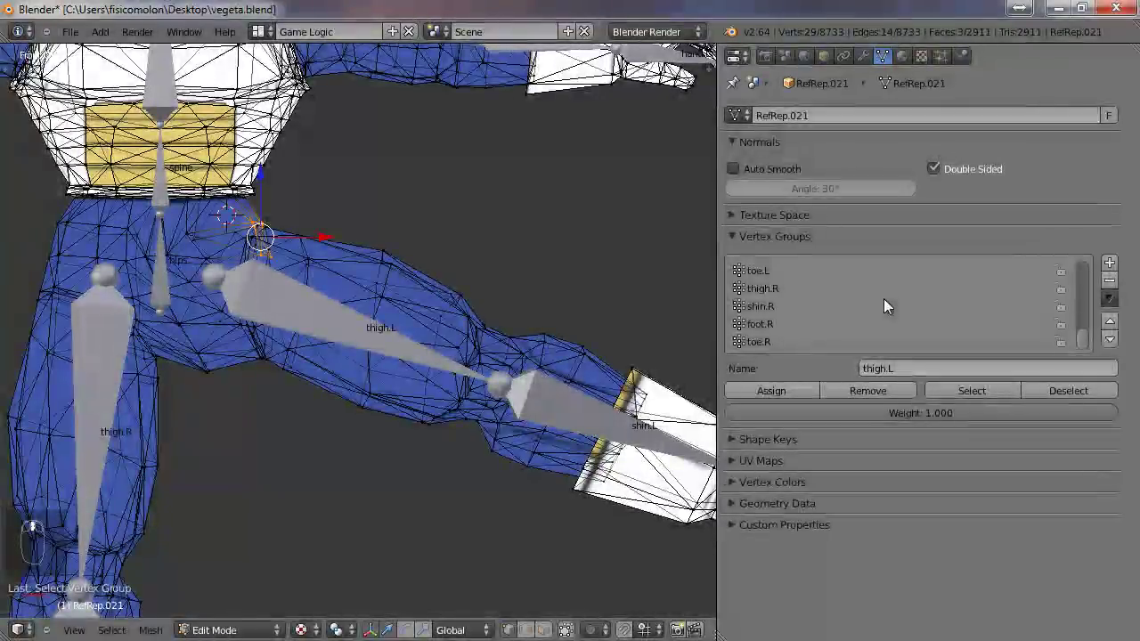
pyautogui.scroll(6, 883, 302)
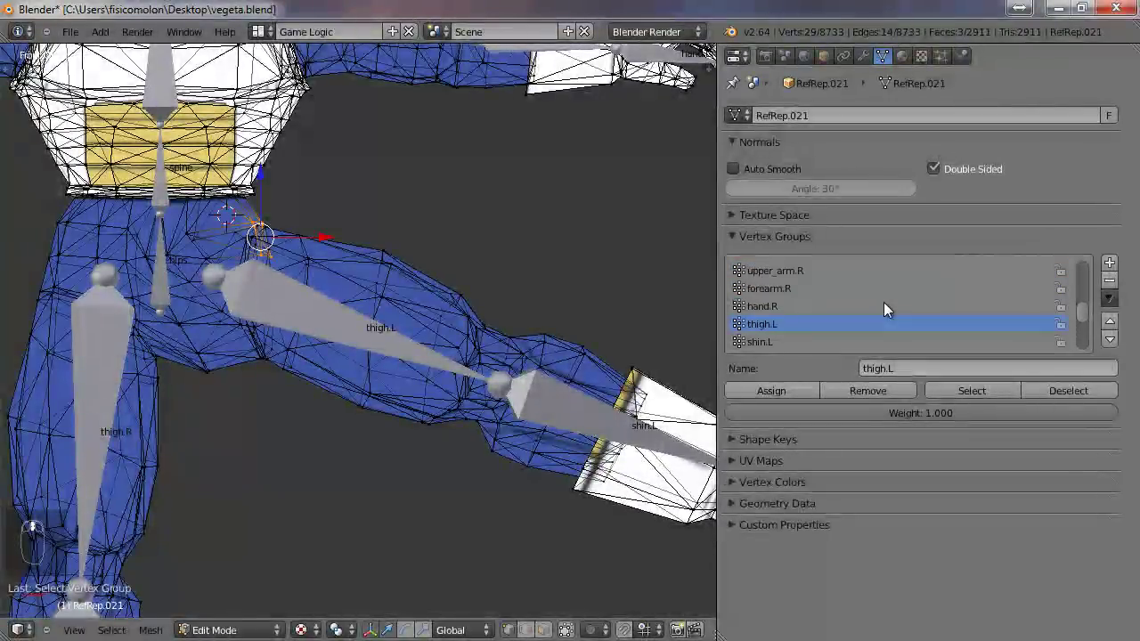
pyautogui.scroll(6, 824, 303)
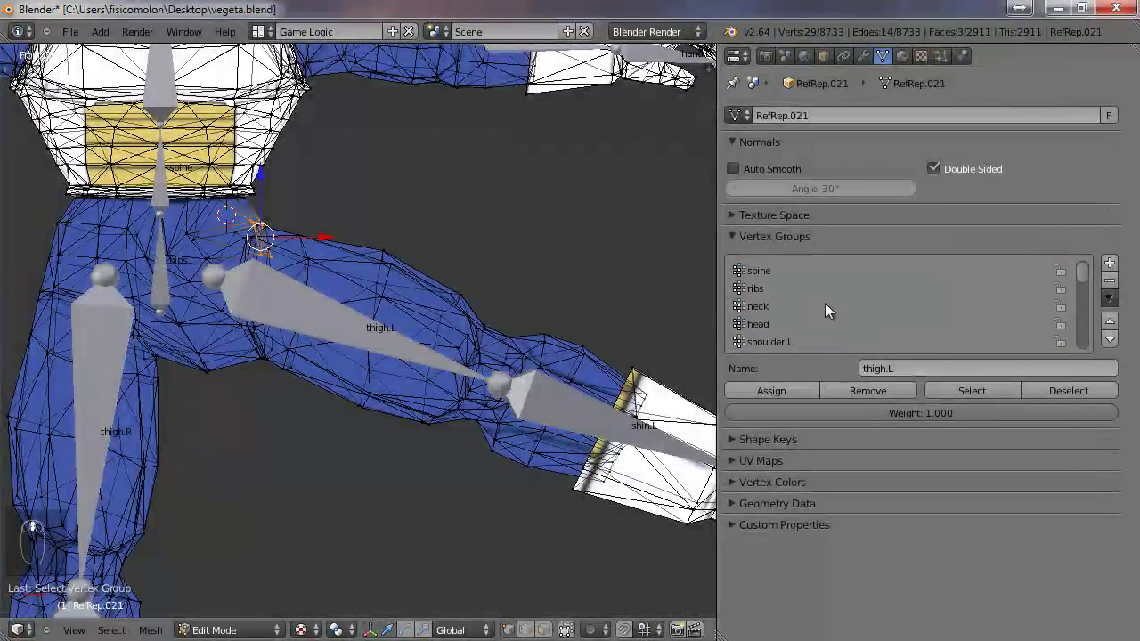
pyautogui.click(754, 271)
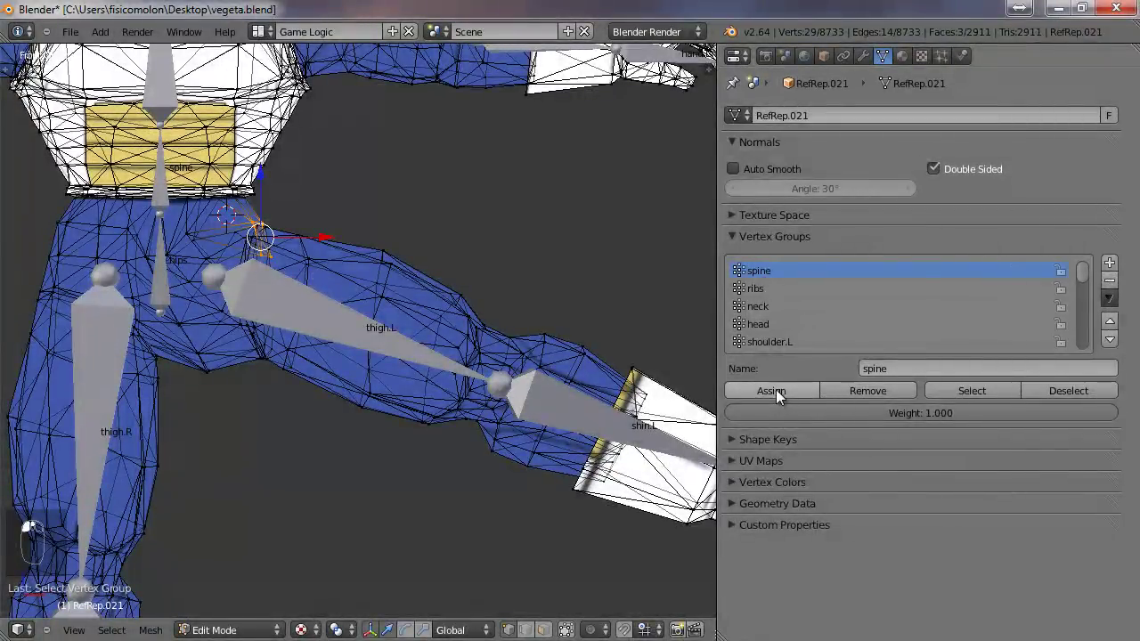
pyautogui.scroll(3, 302, 280)
# - Return to Object Mode and rotate the left thigh bone to a new angle
pyautogui.press('Tab')
pyautogui.scroll(-5, 302, 280)
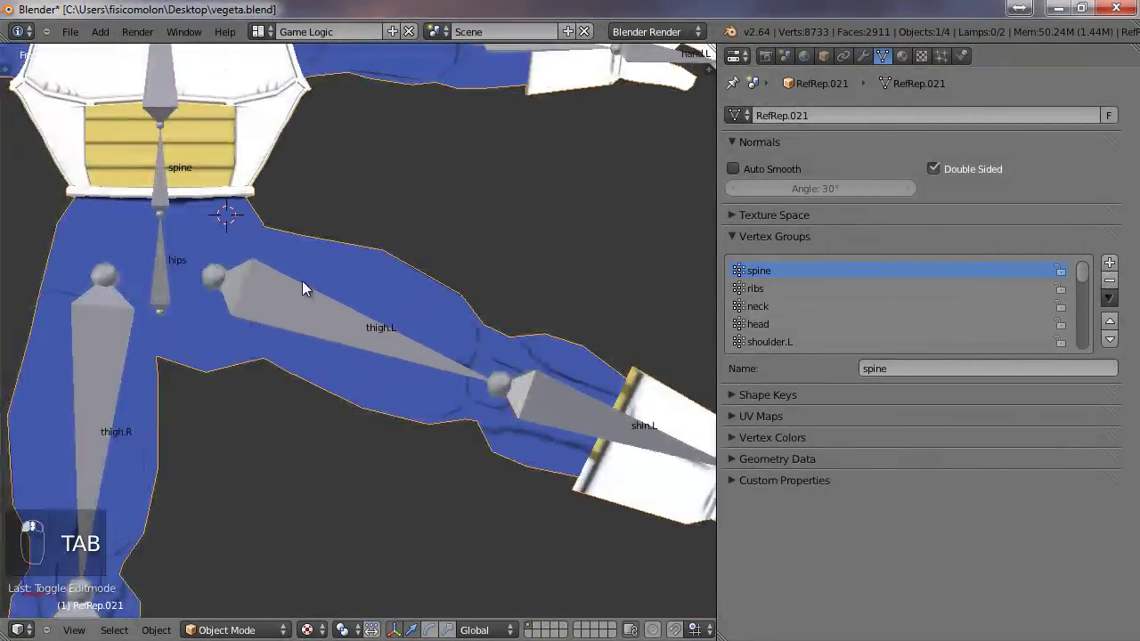
pyautogui.rightClick(341, 312)
pyautogui.press('r')
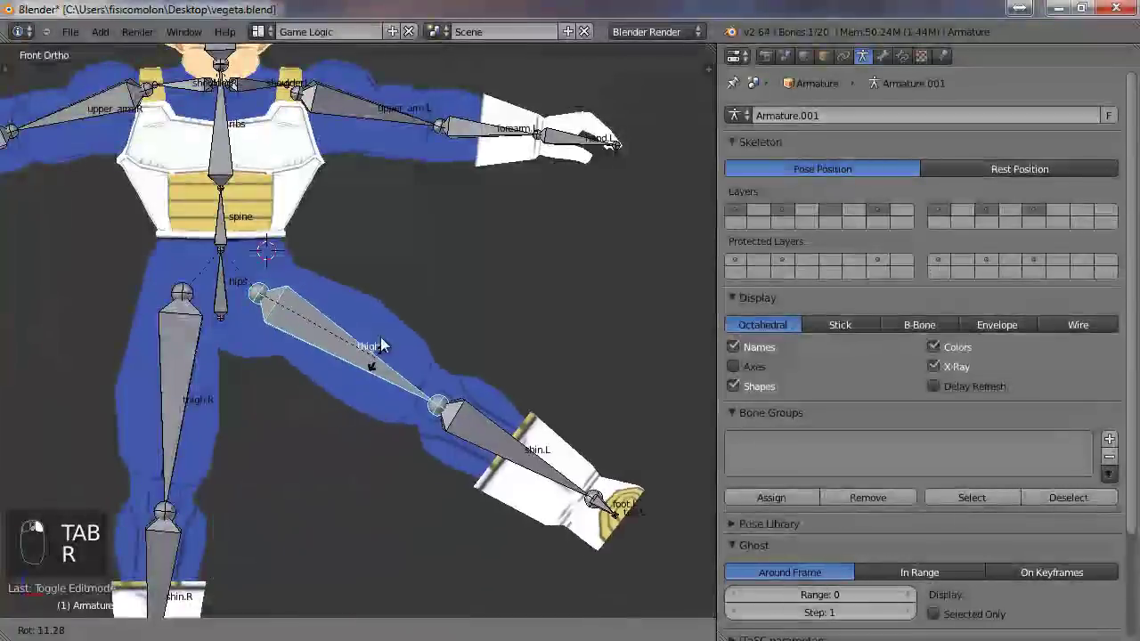
pyautogui.click(382, 326)
pyautogui.moveTo(382, 326); pyautogui.dragTo(237, 262, button='middle')
pyautogui.press('r')
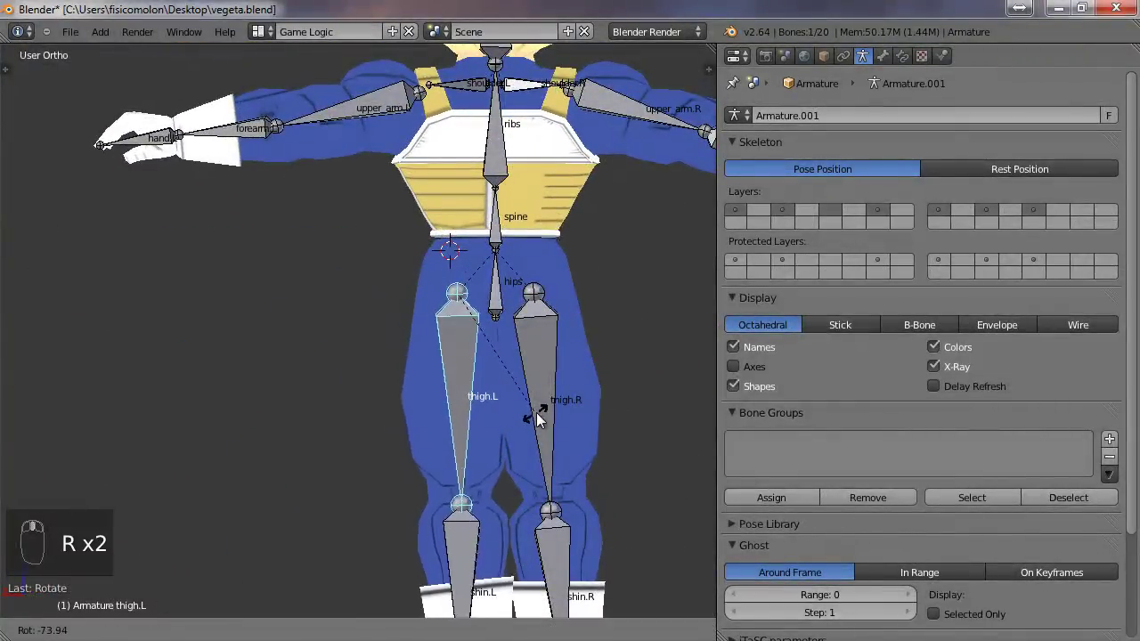
pyautogui.click(371, 359)
pyautogui.moveTo(359, 353); pyautogui.dragTo(381, 371, button='middle')
# - Swing the right thigh up and outward, then put the mesh back into Edit Mode
pyautogui.rightClick(190, 365)
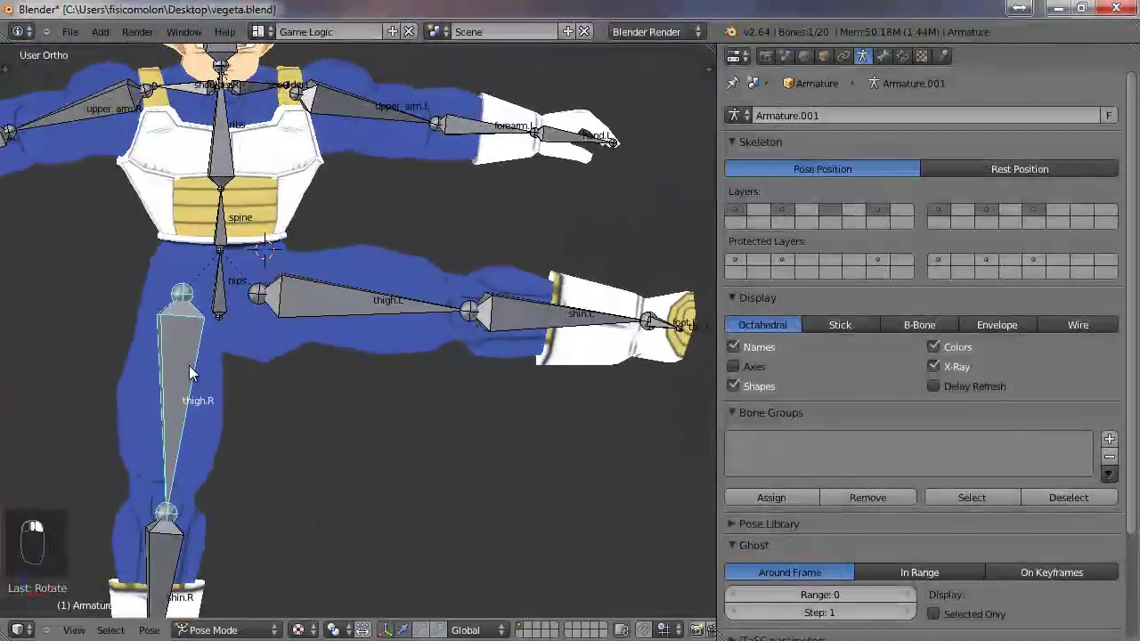
pyautogui.scroll(2, 183, 368)
pyautogui.scroll(-2, 183, 367)
pyautogui.press('r')
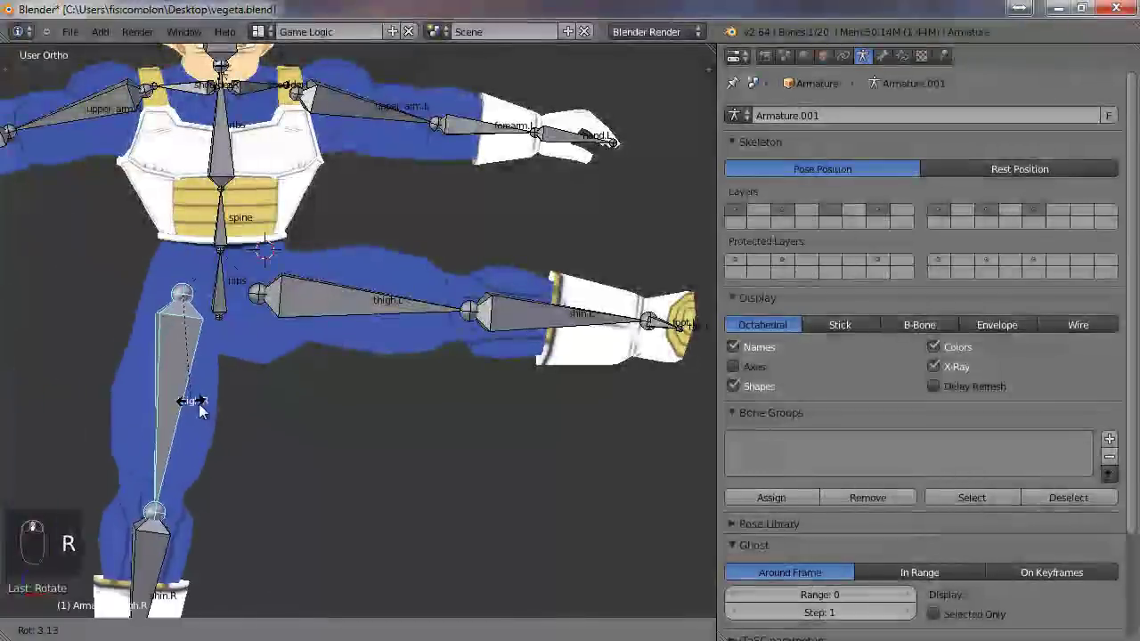
pyautogui.click(199, 344)
pyautogui.scroll(-2, 259, 416)
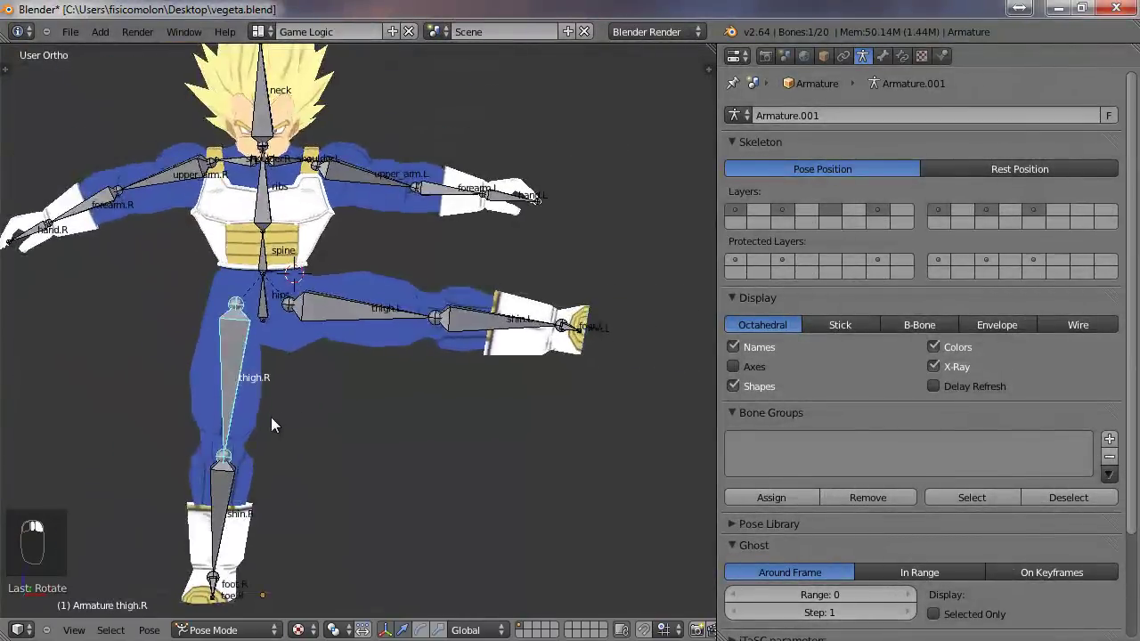
pyautogui.scroll(2, 272, 415)
pyautogui.press('r')
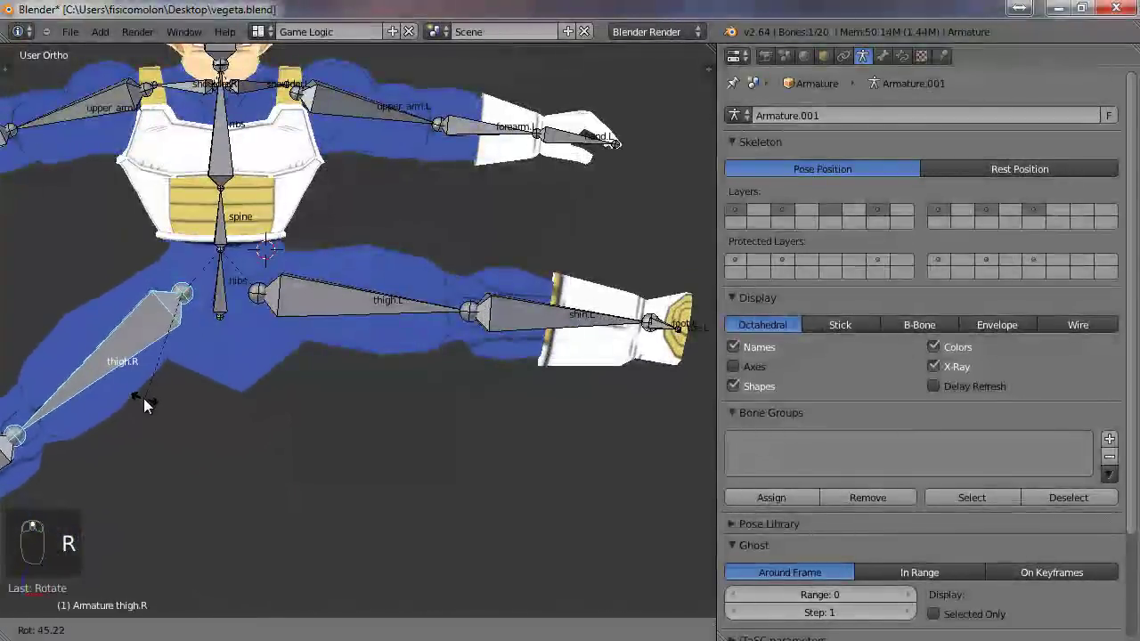
pyautogui.click(141, 381)
pyautogui.scroll(-1, 146, 379)
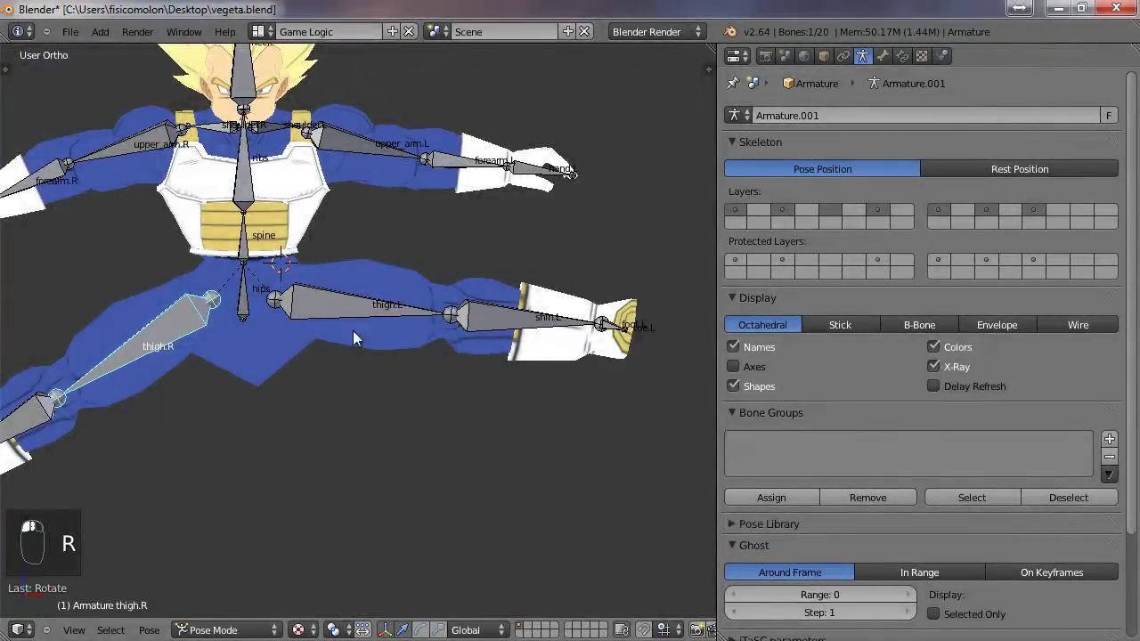
pyautogui.rightClick(231, 374)
pyautogui.press('Tab')
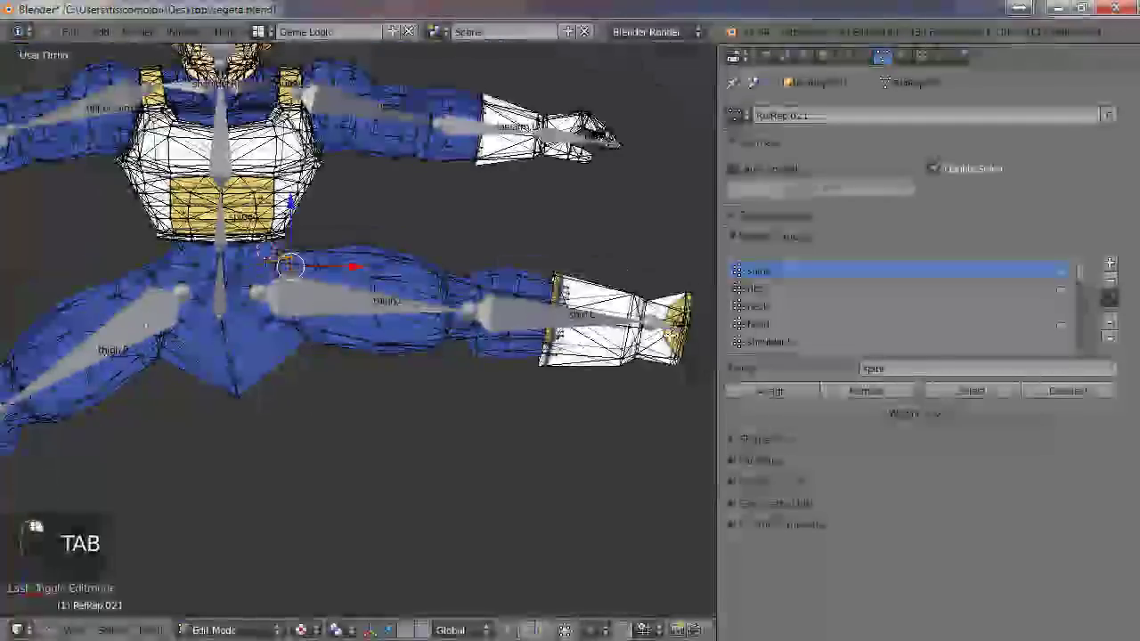
# - Make thigh.R the active vertex group and select all its vertices
pyautogui.scroll(-5, 844, 295)
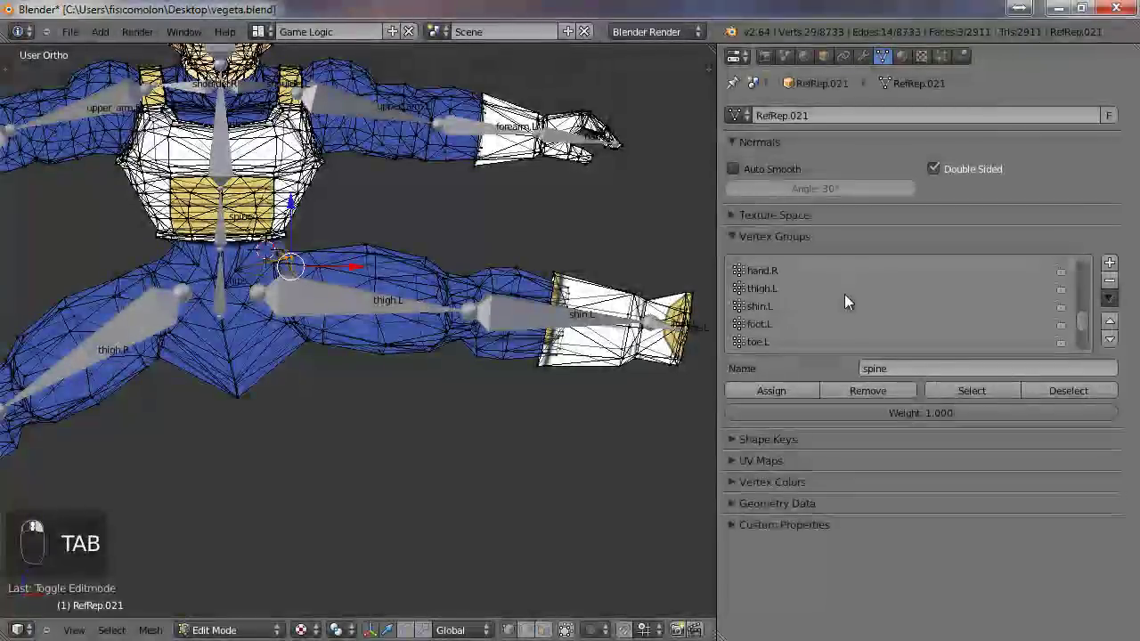
pyautogui.scroll(2, 844, 294)
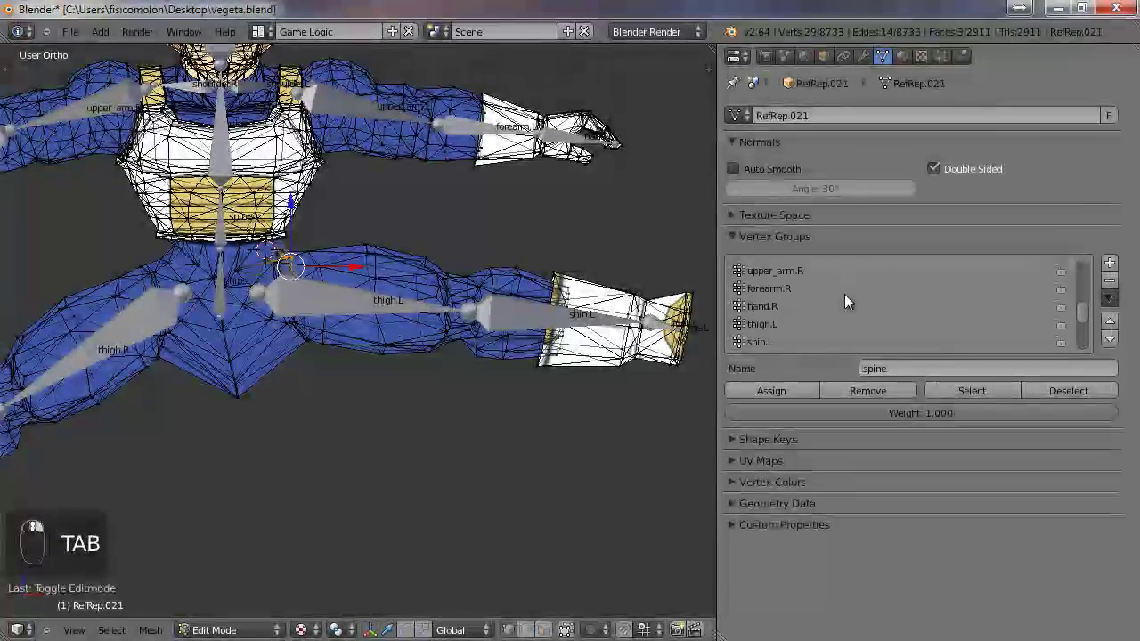
pyautogui.scroll(-6, 844, 294)
pyautogui.click(754, 291)
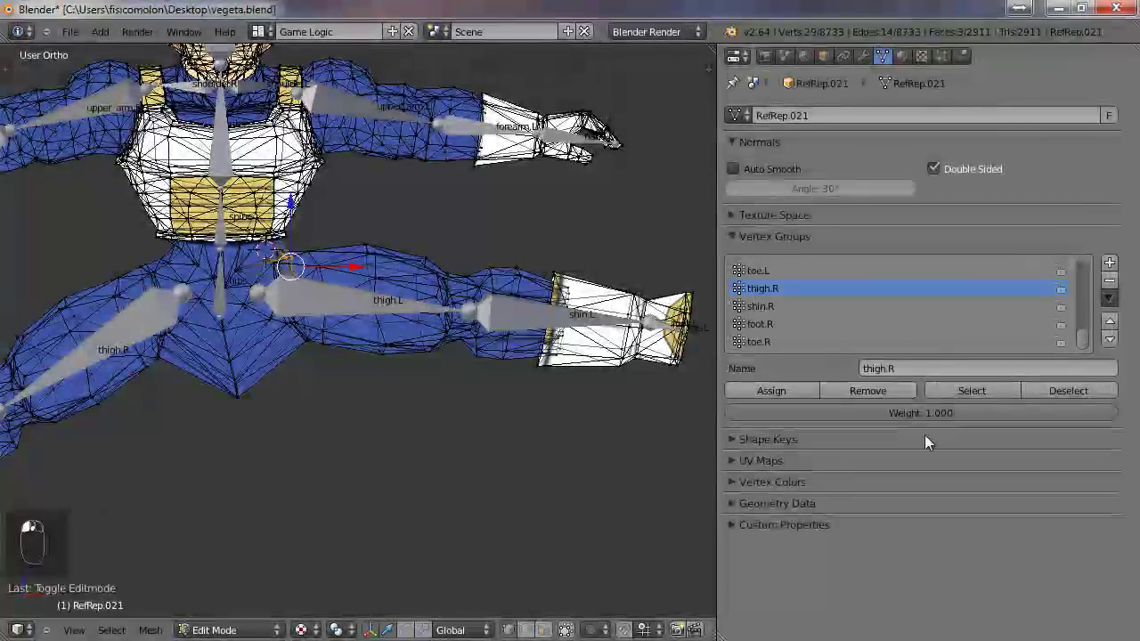
pyautogui.click(970, 390)
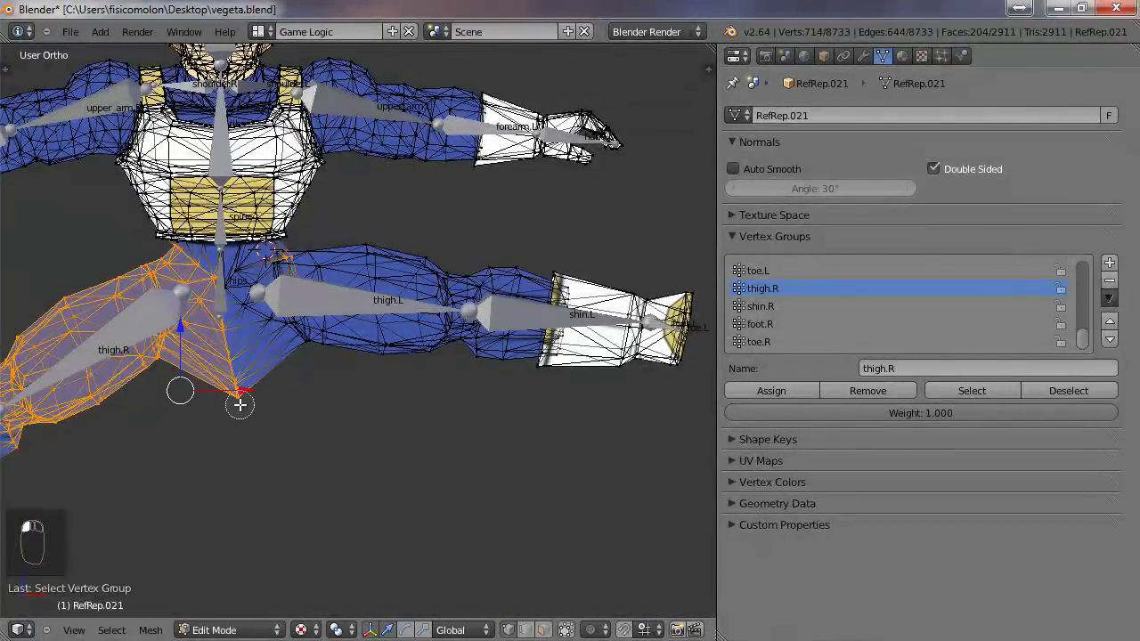
# - Select the crotch-tip vertices between the legs and remove them from thigh.R
pyautogui.press('c')
pyautogui.press('a')
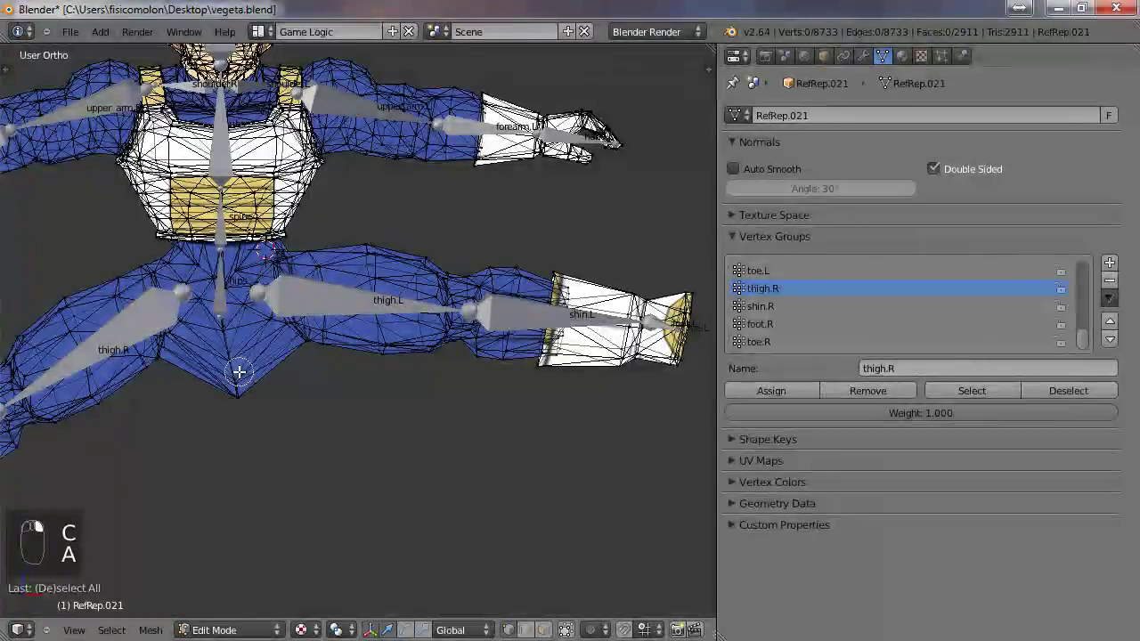
pyautogui.moveTo(234, 365); pyautogui.dragTo(238, 394)
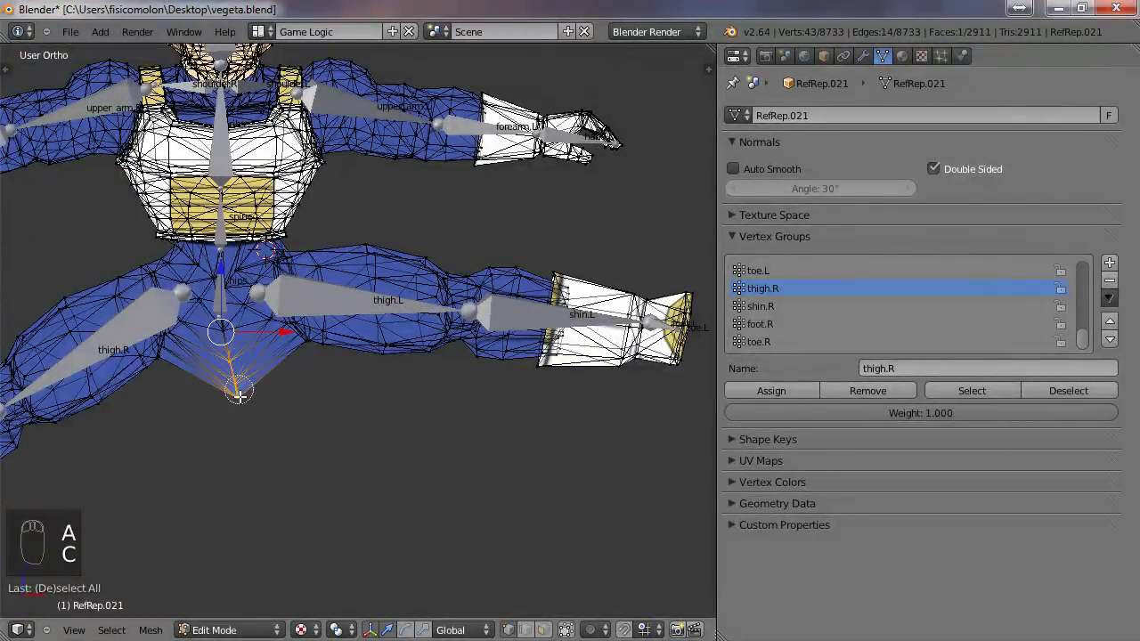
pyautogui.click(870, 390)
pyautogui.moveTo(313, 397); pyautogui.dragTo(301, 400, button='middle')
pyautogui.scroll(-5, 301, 399)
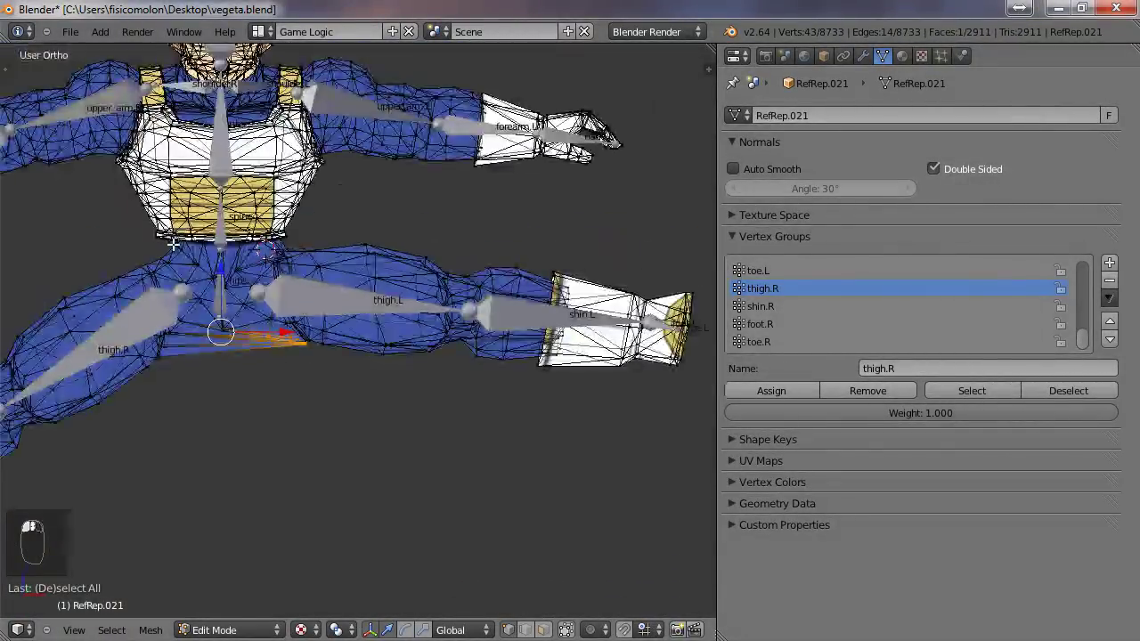
pyautogui.scroll(5, 210, 367)
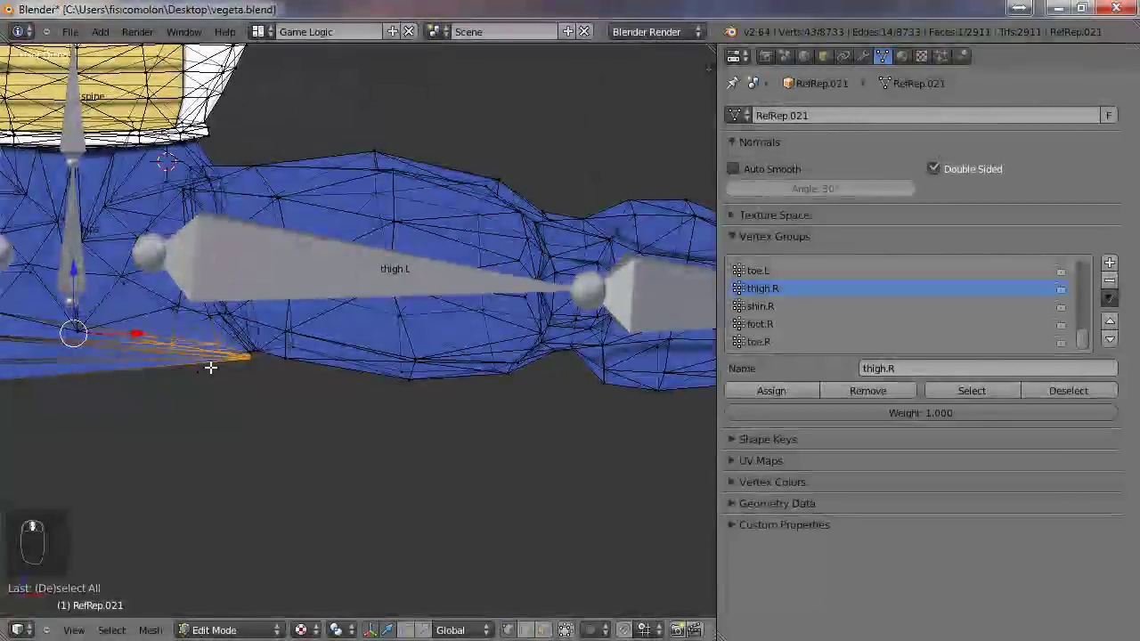
pyautogui.scroll(-3, 210, 367)
pyautogui.scroll(2, 210, 367)
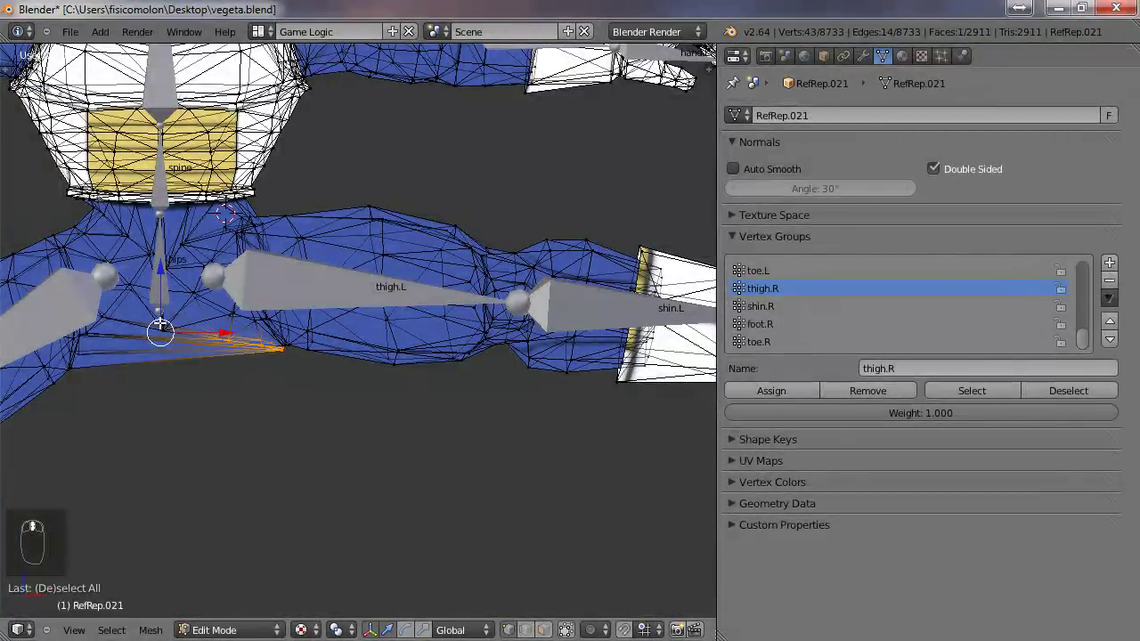
pyautogui.scroll(8, 847, 282)
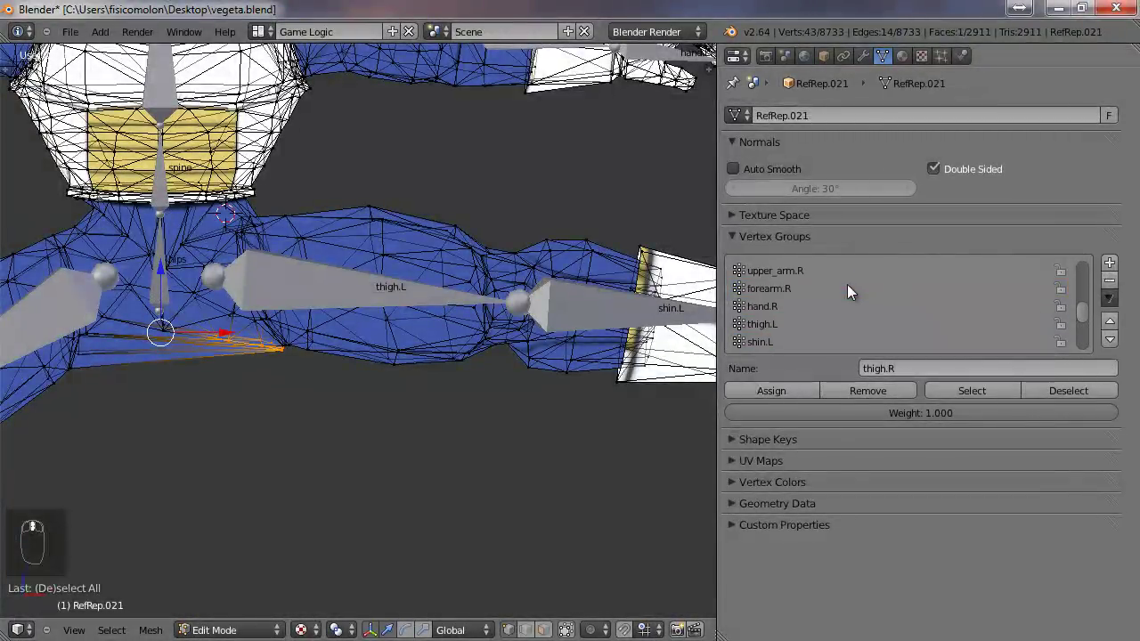
# - Assign the picked hip vertices, plus more circle-selected left-hip vertices, to the spine group
pyautogui.click(772, 281)
pyautogui.click(772, 272)
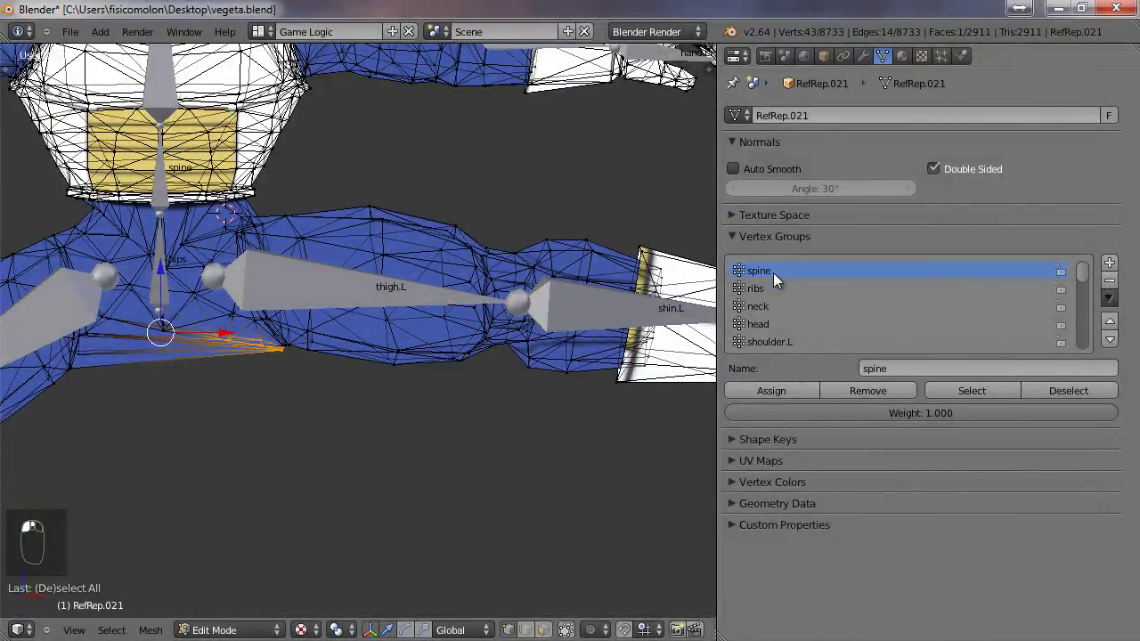
pyautogui.click(791, 391)
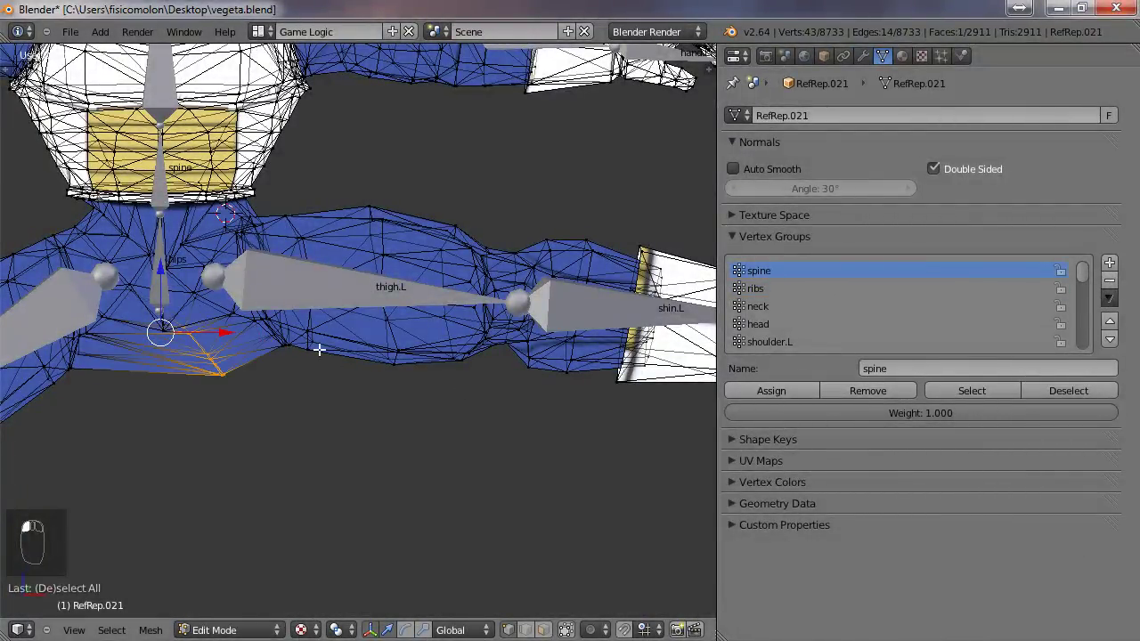
pyautogui.moveTo(318, 349)
pyautogui.mouseDown(button='middle')
pyautogui.moveTo(280, 382)
pyautogui.moveTo(280, 336)
pyautogui.moveTo(115, 229)
pyautogui.mouseUp(button='middle')
pyautogui.rightClick(105, 226)
pyautogui.press('c')
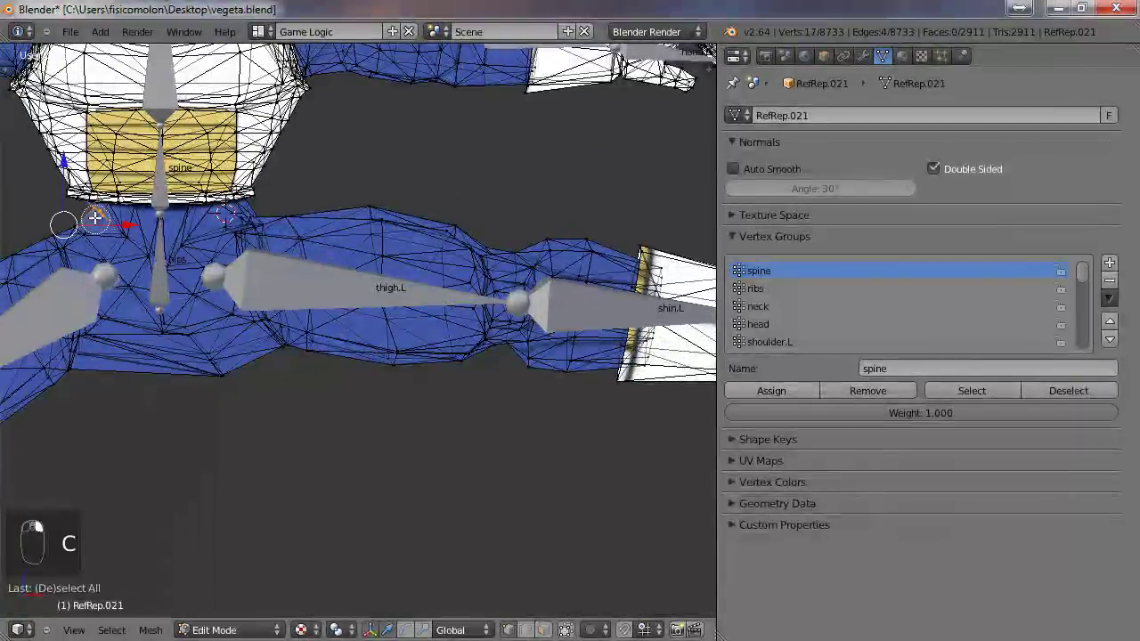
pyautogui.moveTo(68, 221); pyautogui.dragTo(65, 230)
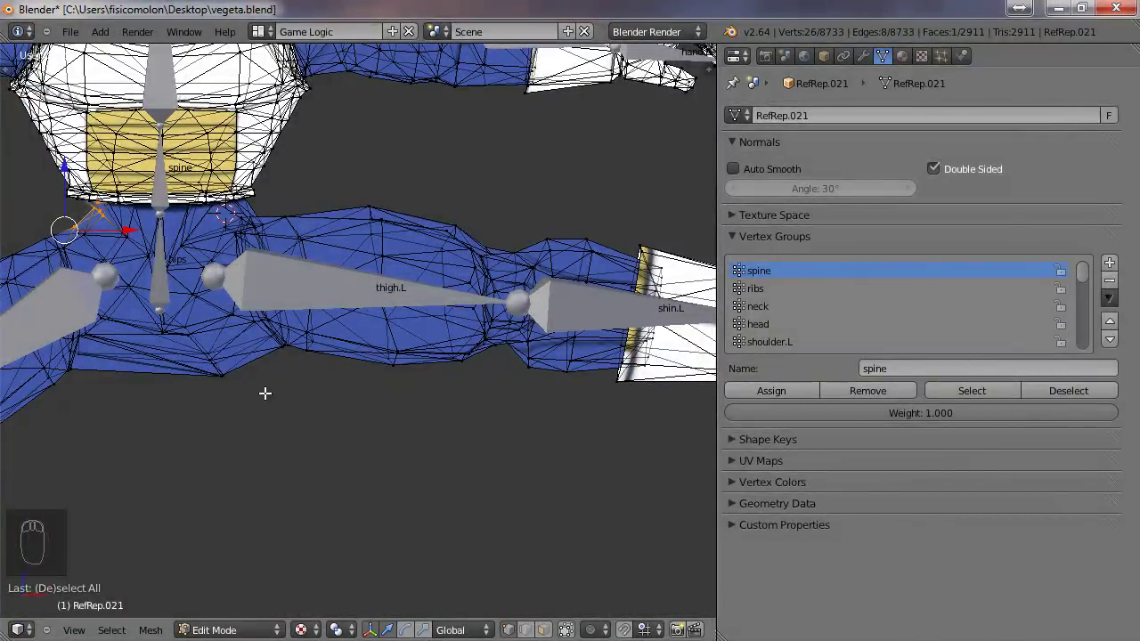
pyautogui.rightClick(180, 281)
pyautogui.press('c')
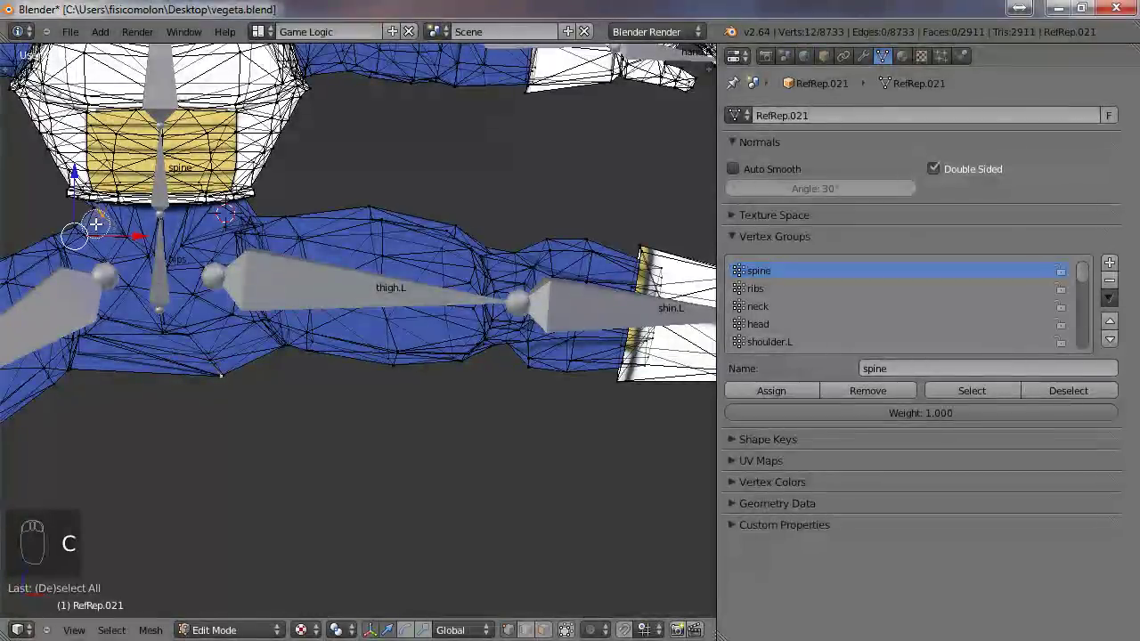
pyautogui.moveTo(100, 233); pyautogui.dragTo(80, 225)
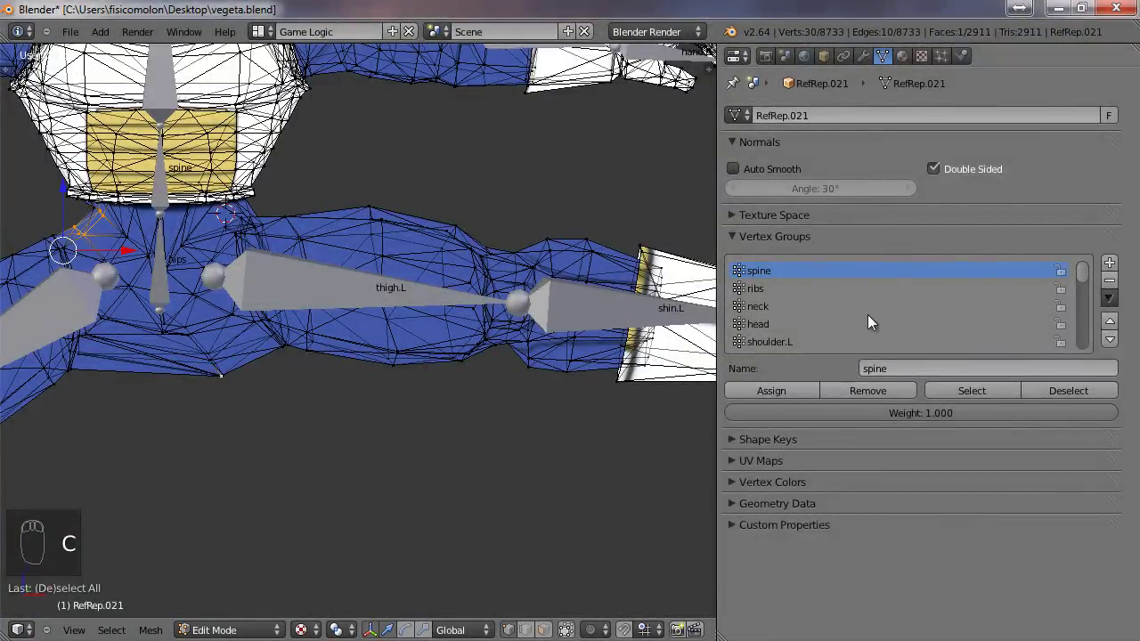
pyautogui.click(755, 385)
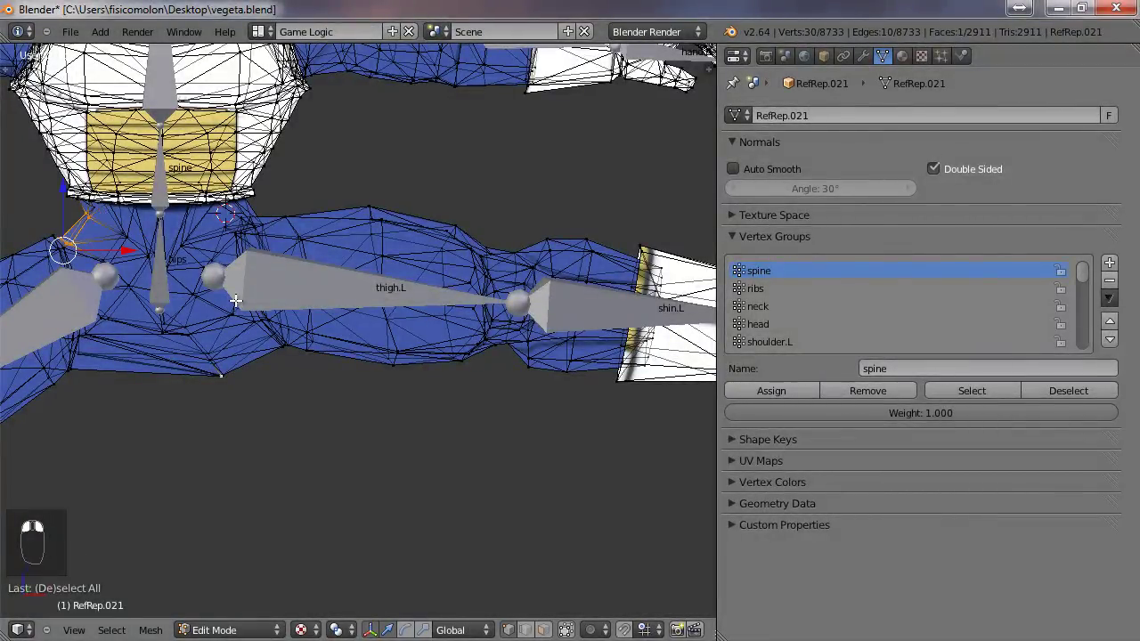
# - Remove the hip vertices from thigh.R and return to Object Mode
pyautogui.scroll(-5, 870, 306)
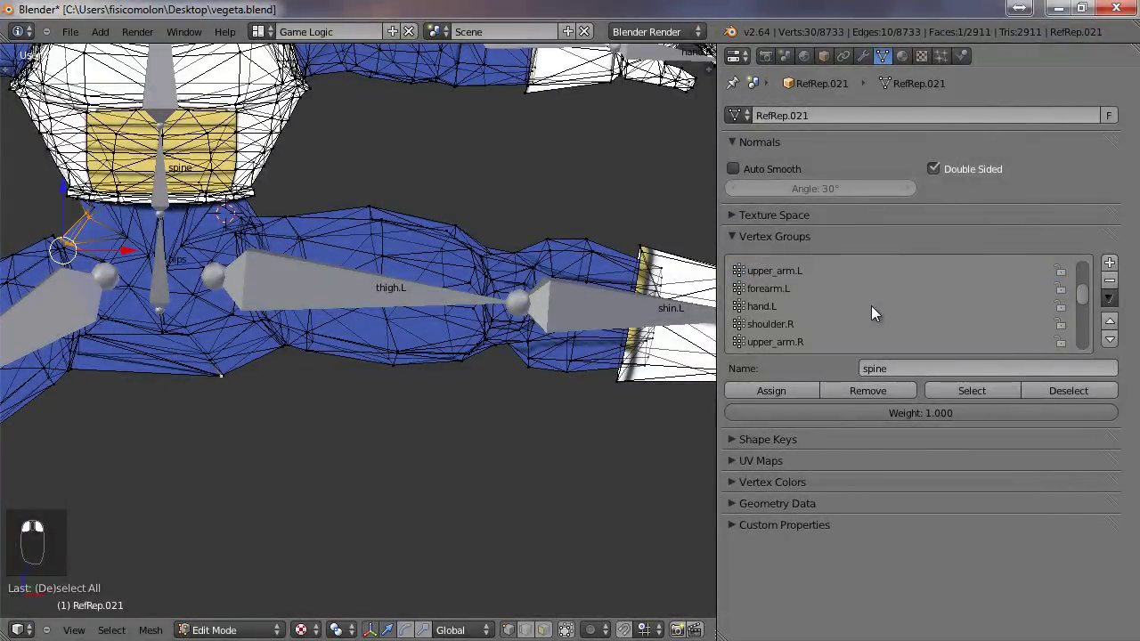
pyautogui.scroll(-6, 871, 305)
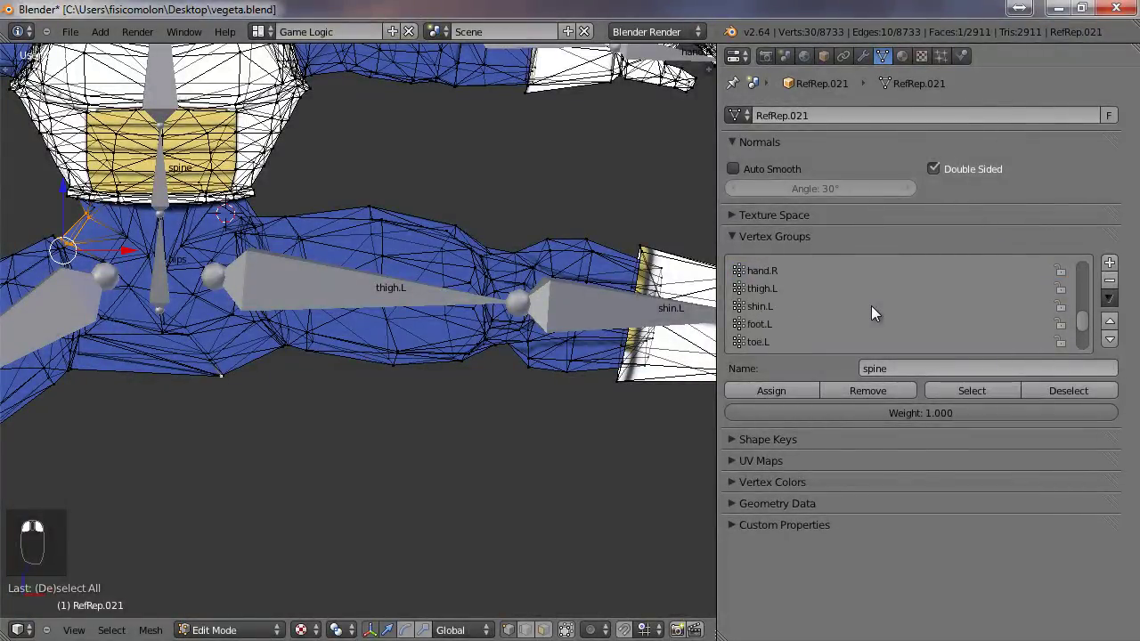
pyautogui.scroll(-4, 871, 306)
pyautogui.click(756, 287)
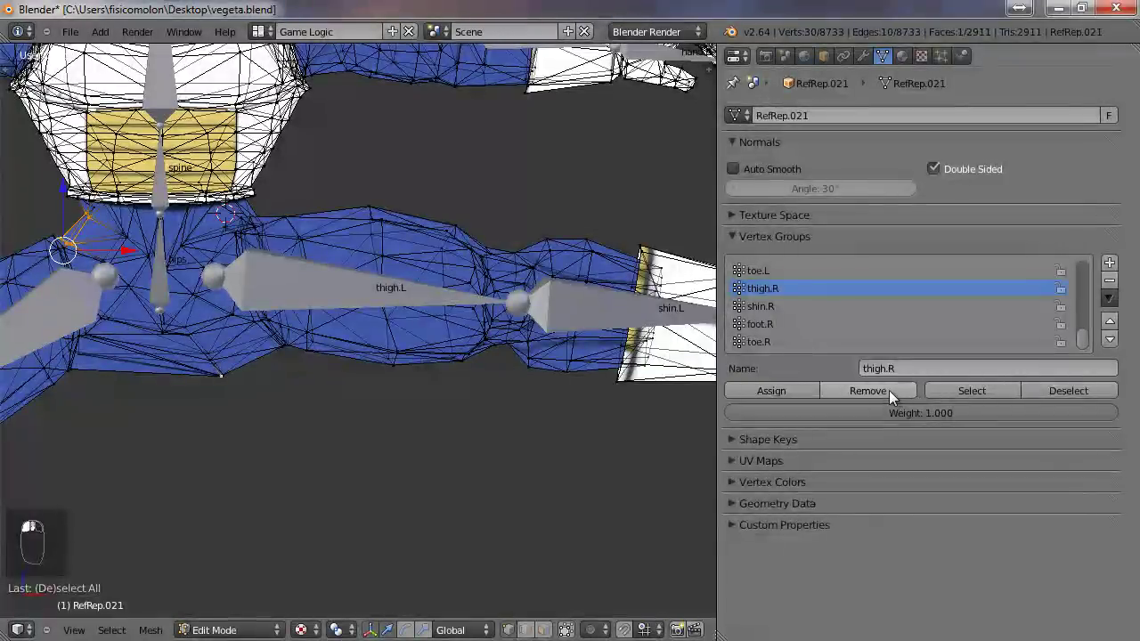
pyautogui.click(888, 390)
pyautogui.press('Tab')
pyautogui.scroll(-4, 260, 371)
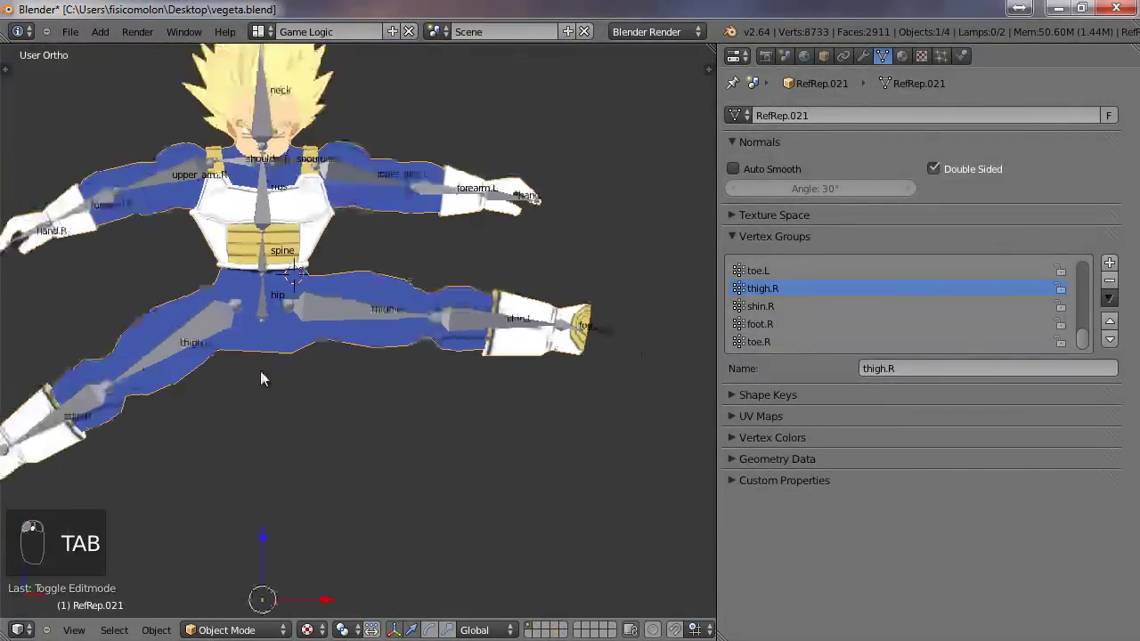
# - Swing thigh.R outward and back down to test the fixed hip deformation
pyautogui.rightClick(212, 319)
pyautogui.press('r')
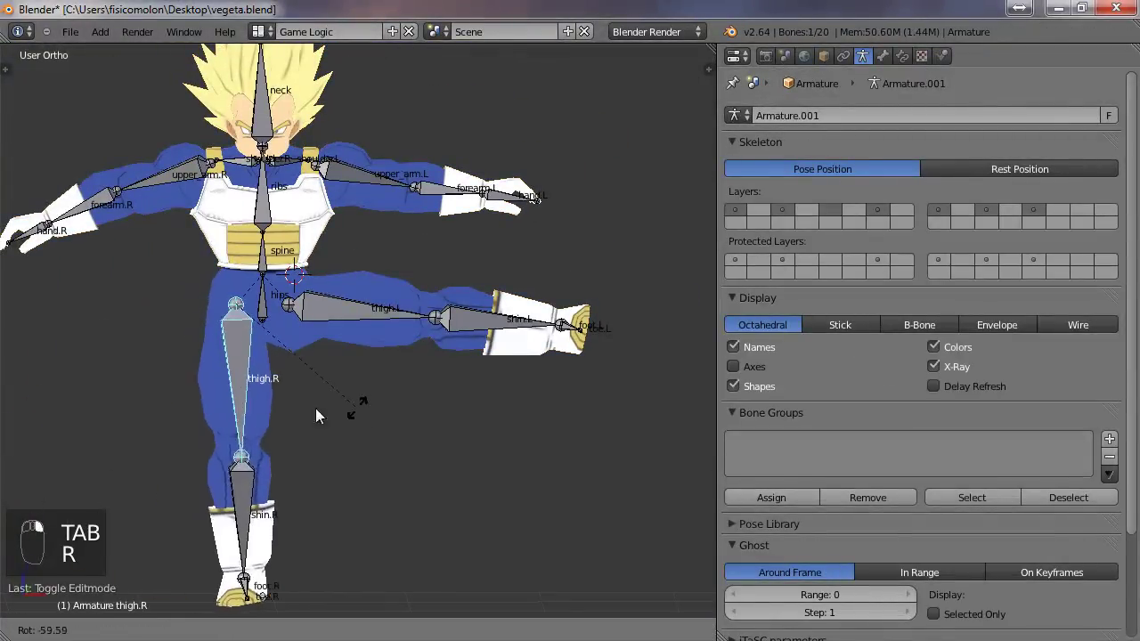
pyautogui.click(355, 351)
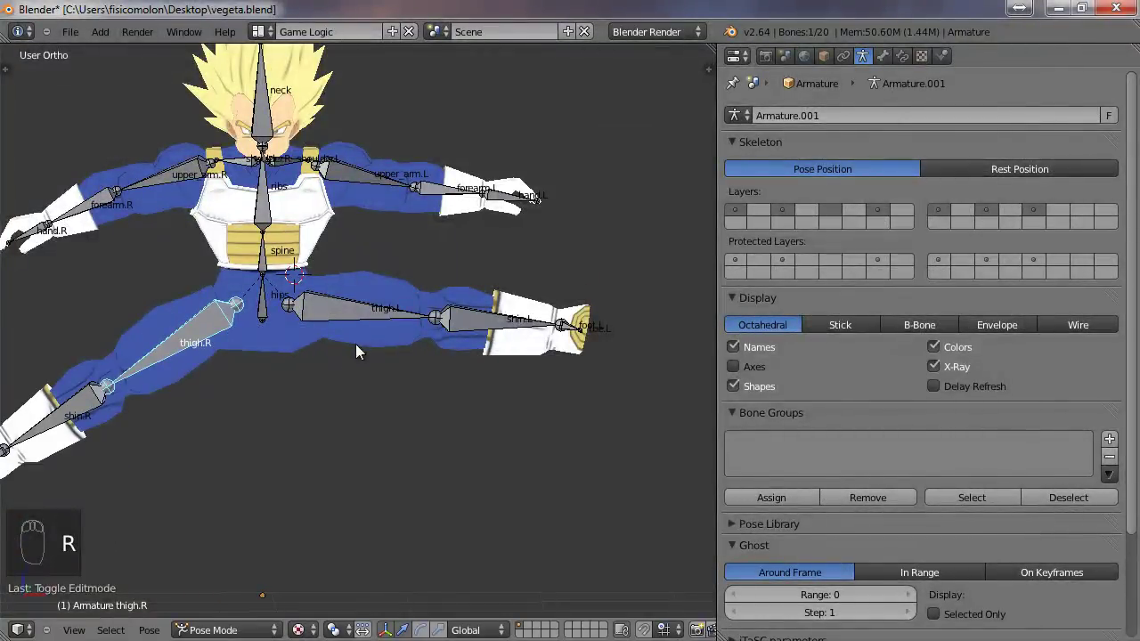
pyautogui.press('r')
pyautogui.click(407, 366)
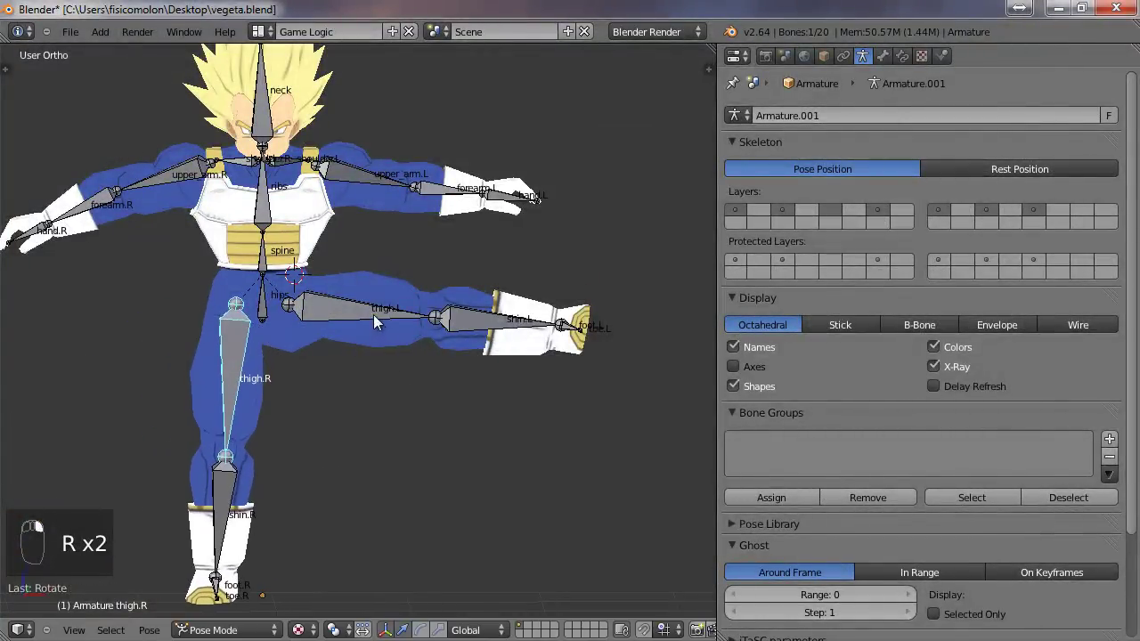
pyautogui.press('r')
pyautogui.rightClick(322, 489)
# - Inspect the bone properties and the character mesh's Armature modifier settings
pyautogui.click(881, 56)
pyautogui.click(862, 56)
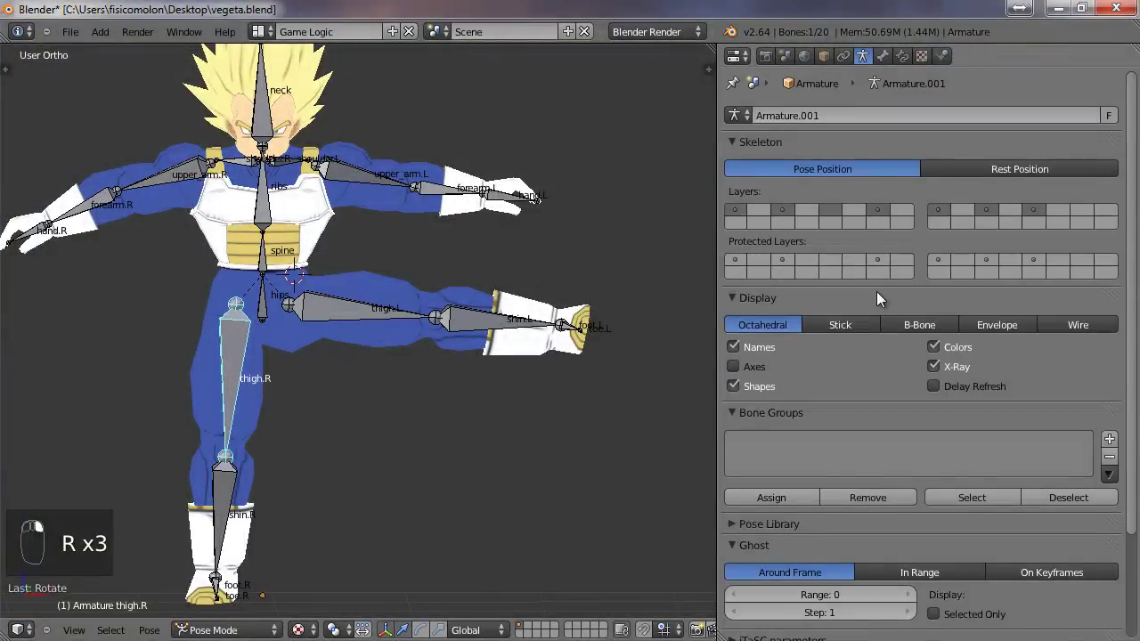
pyautogui.rightClick(331, 213)
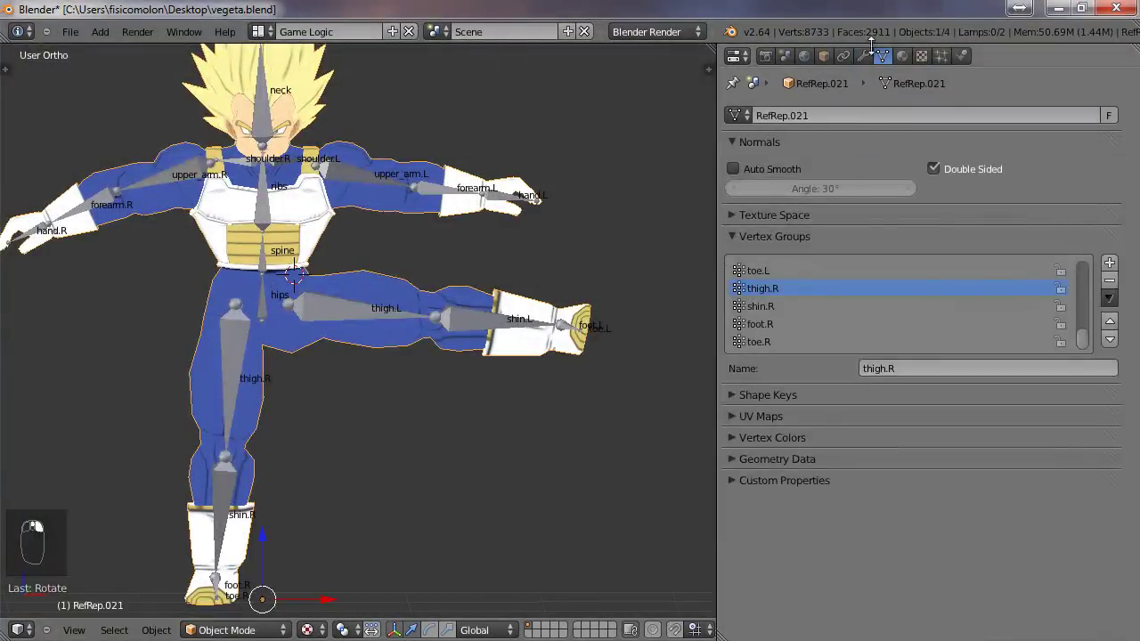
pyautogui.click(862, 57)
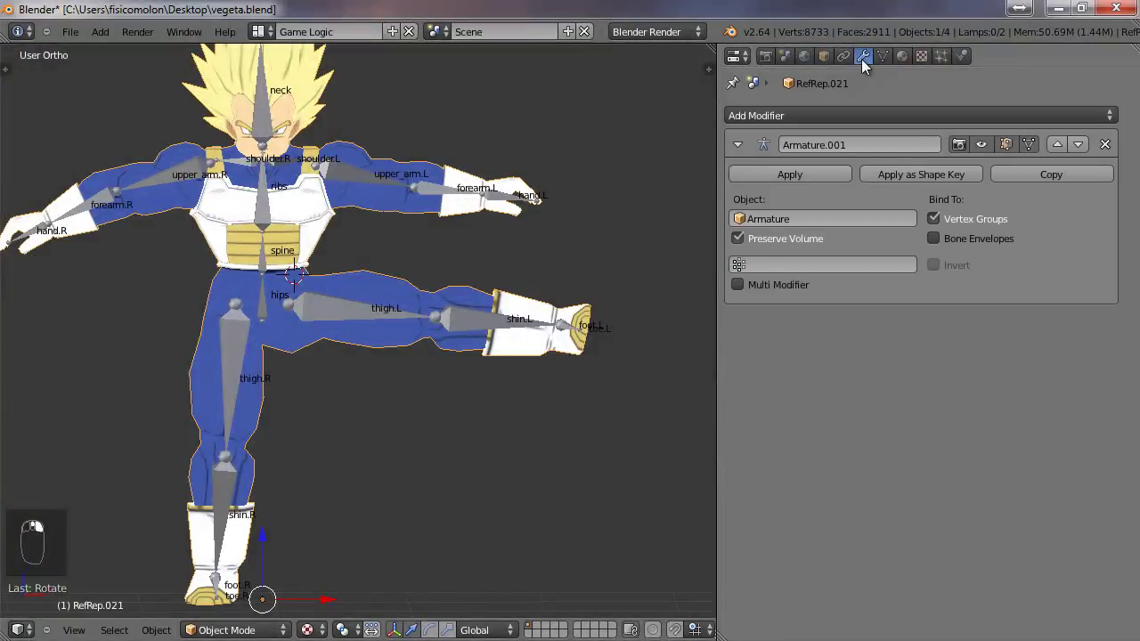
# - Rotate thigh.R outward once more to recheck the hip, leaving the leg down
pyautogui.rightClick(260, 391)
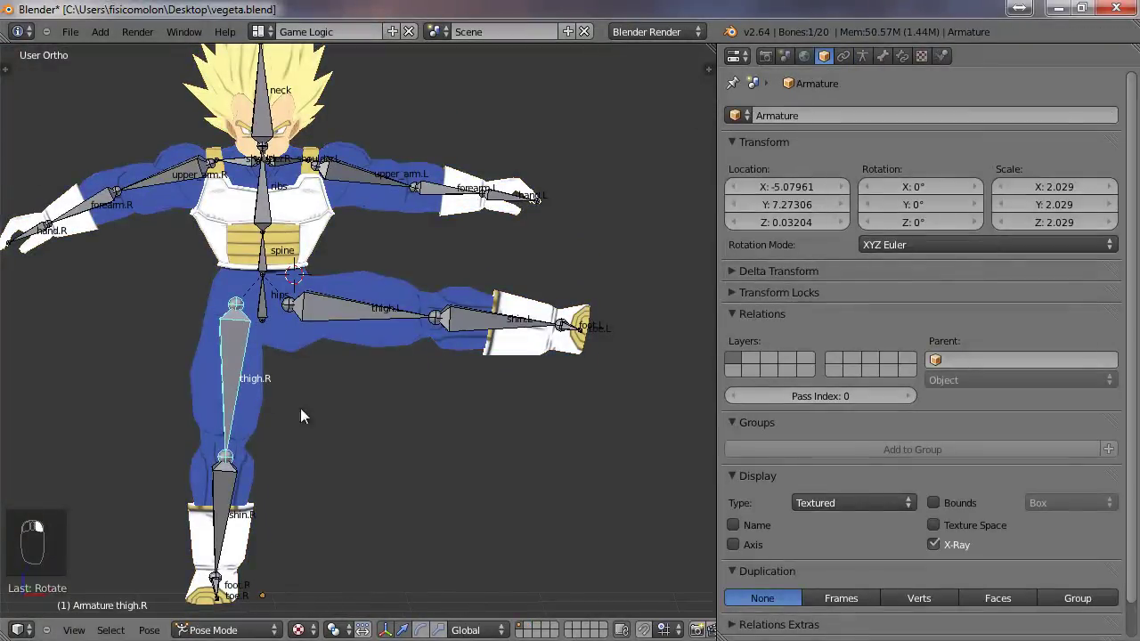
pyautogui.press('r')
pyautogui.click(129, 361)
pyautogui.press('r')
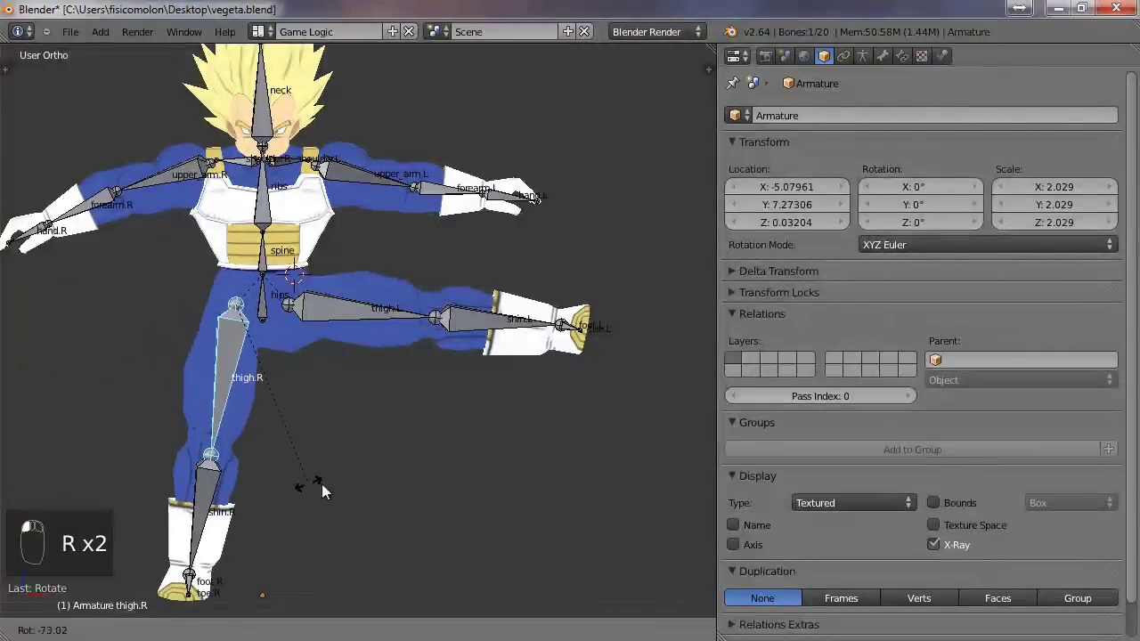
pyautogui.rightClick(322, 483)
# - Rotate the raised thigh.L so the left leg points straight down
pyautogui.rightClick(364, 328)
pyautogui.press('r')
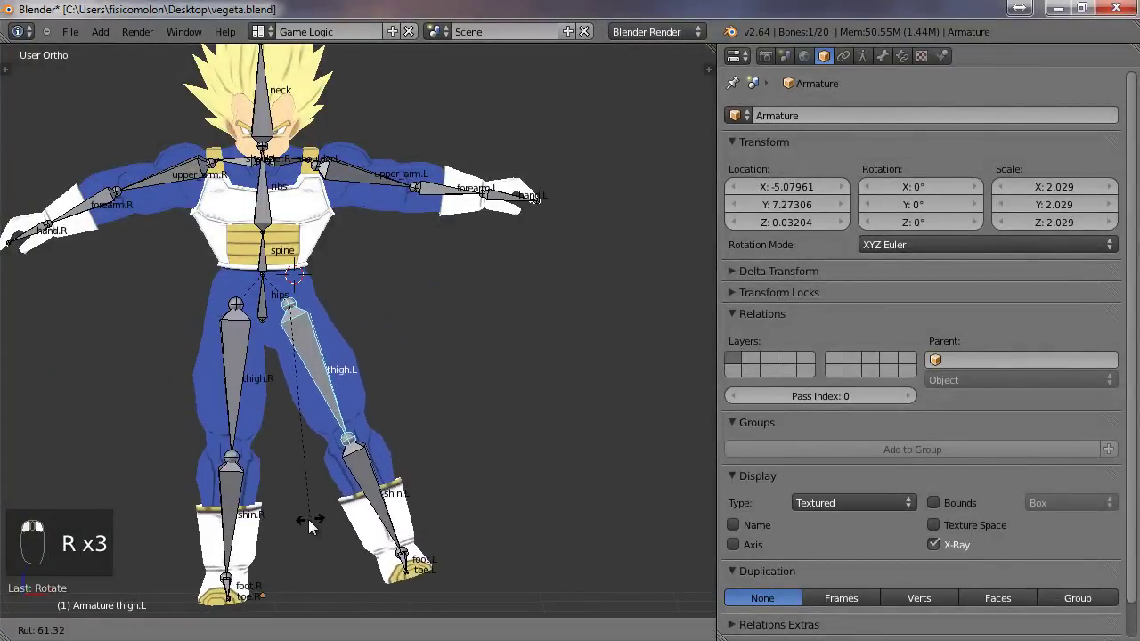
pyautogui.click(260, 523)
pyautogui.scroll(-1, 282, 463)
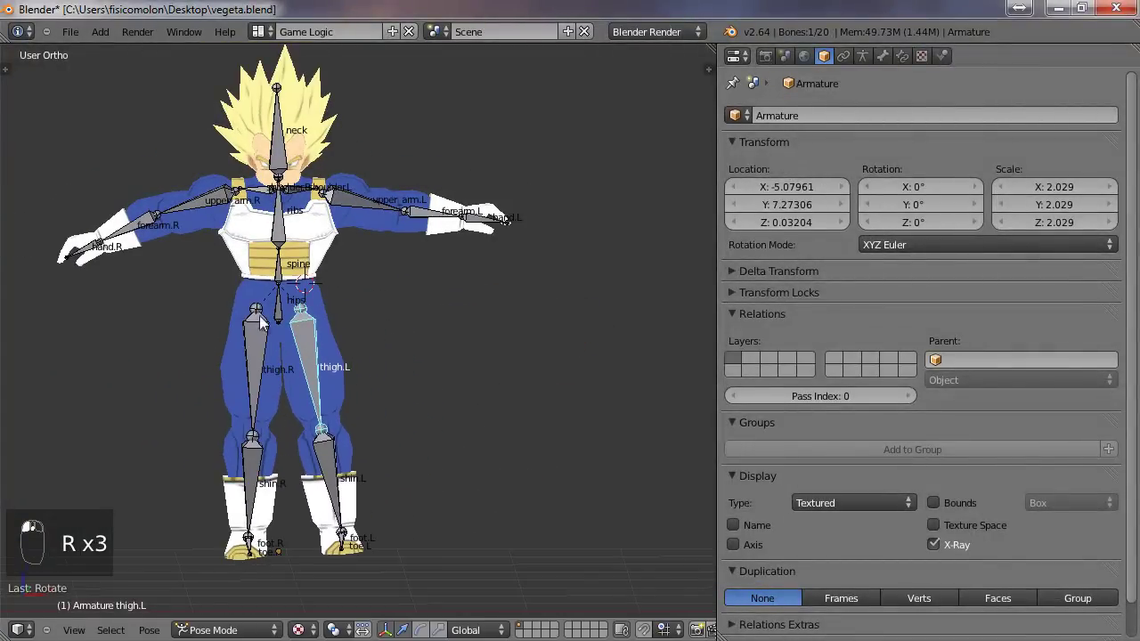
# - Raise the left thigh forward and bend the left shin to lift the knee
pyautogui.rightClick(358, 204)
pyautogui.moveTo(337, 282); pyautogui.dragTo(371, 374, button='middle')
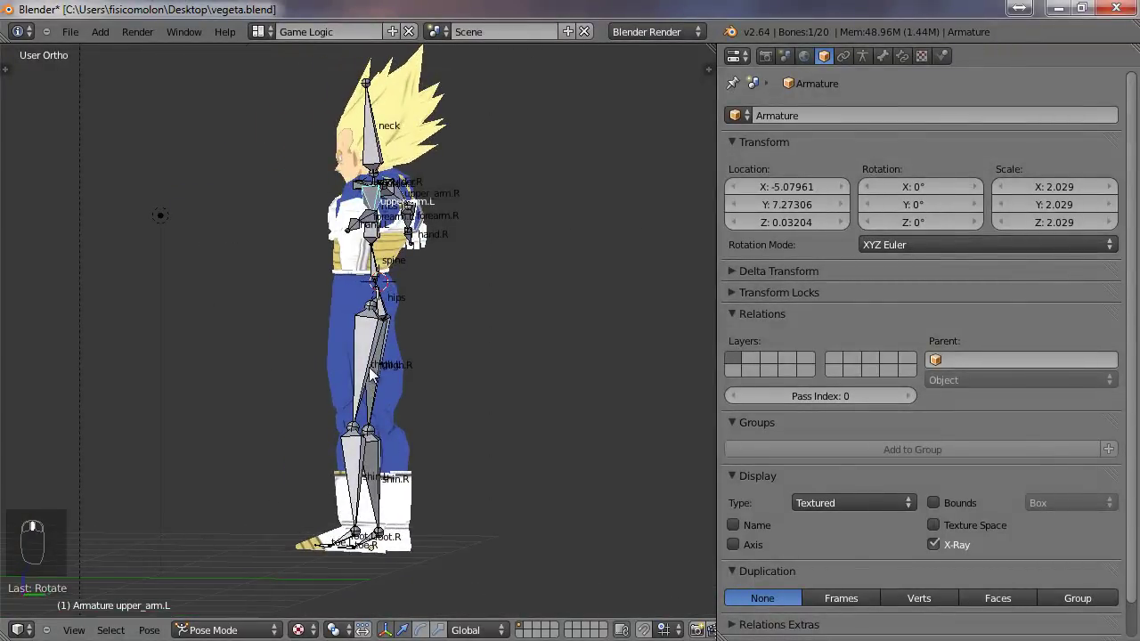
pyautogui.rightClick(371, 374)
pyautogui.press('r')
pyautogui.click(214, 267)
pyautogui.rightClick(209, 267)
pyautogui.press('r')
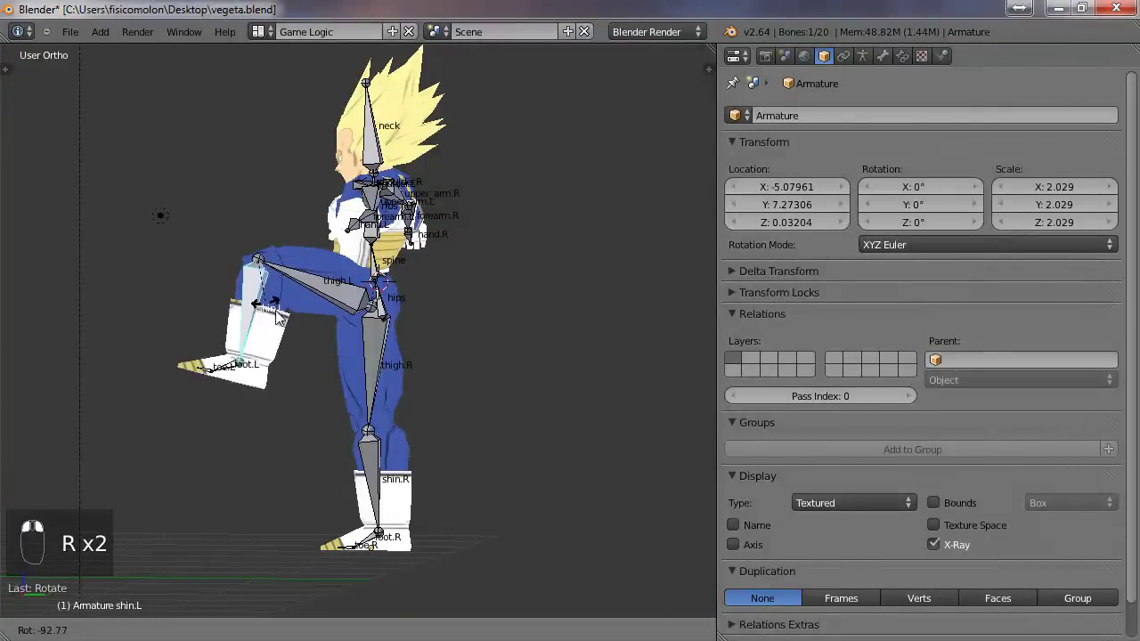
pyautogui.click(276, 329)
pyautogui.moveTo(276, 329); pyautogui.dragTo(462, 348, button='middle')
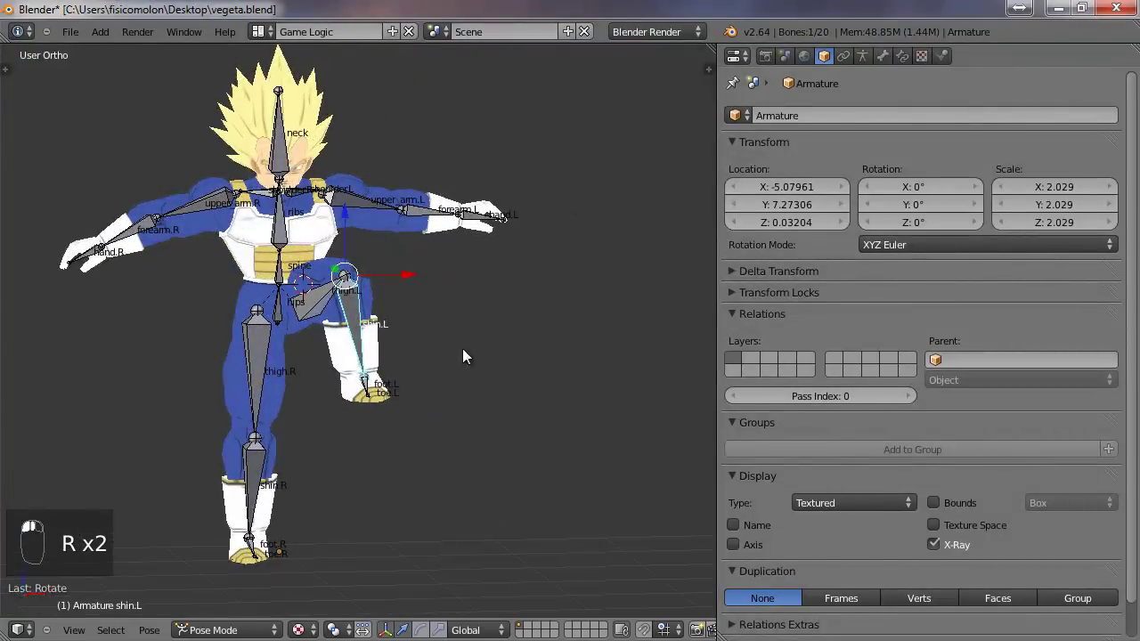
pyautogui.press('r')
pyautogui.click(411, 184)
# - Swing the left upper arm and adjust the left thigh's rotation
pyautogui.rightClick(387, 201)
pyautogui.press('r')
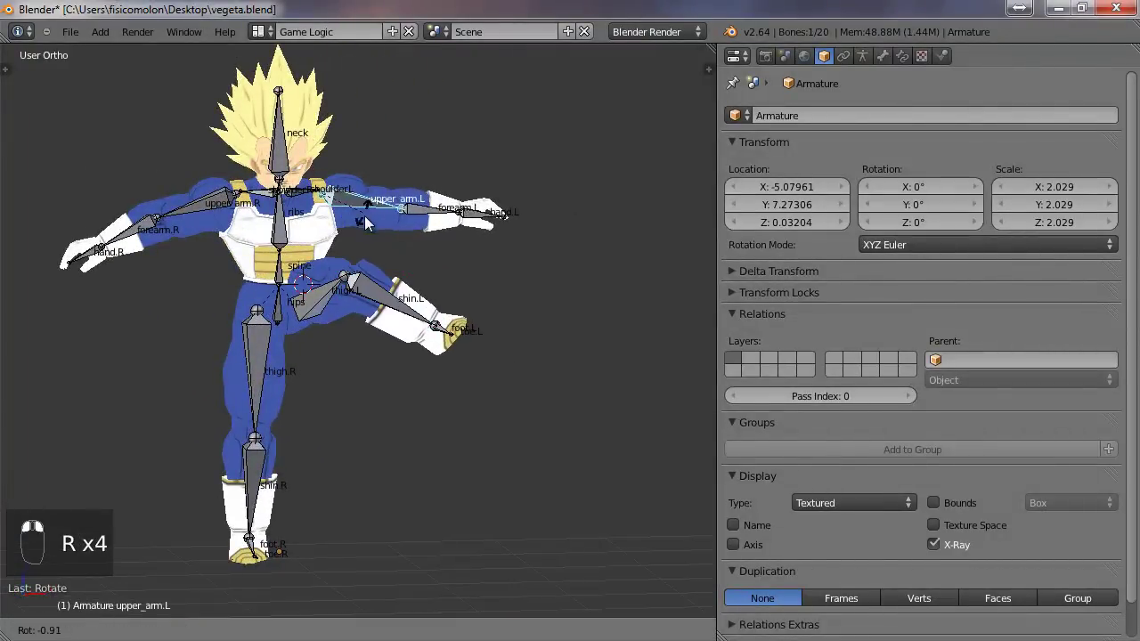
pyautogui.click(354, 254)
pyautogui.moveTo(355, 254); pyautogui.dragTo(301, 347, button='middle')
pyautogui.rightClick(301, 331)
pyautogui.press('r')
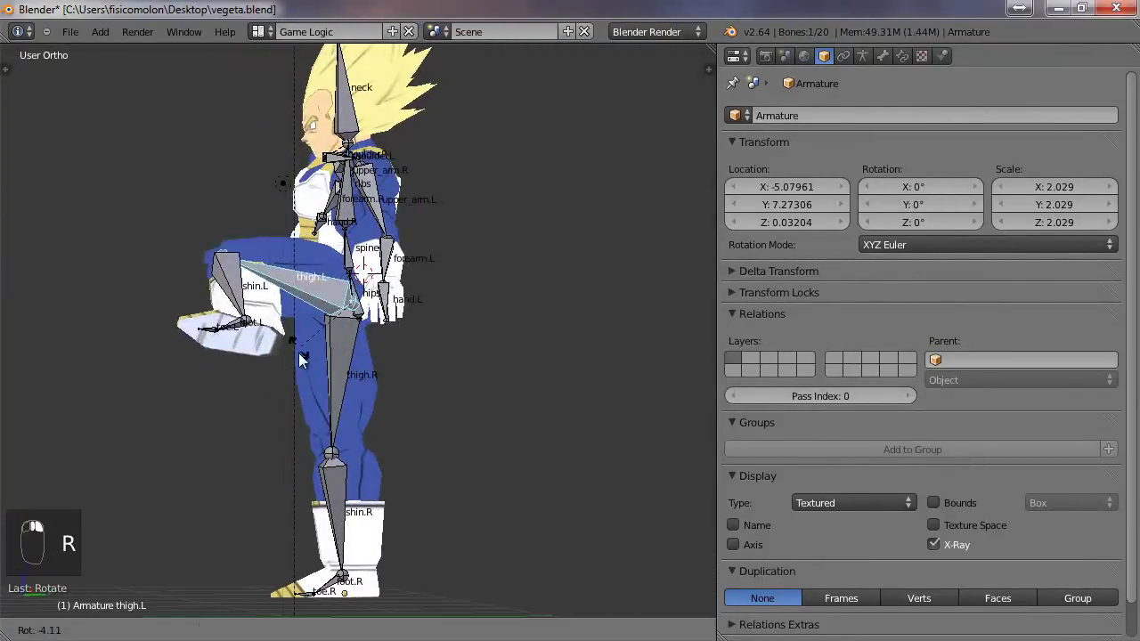
pyautogui.click(310, 414)
pyautogui.moveTo(310, 414); pyautogui.dragTo(222, 267, button='middle')
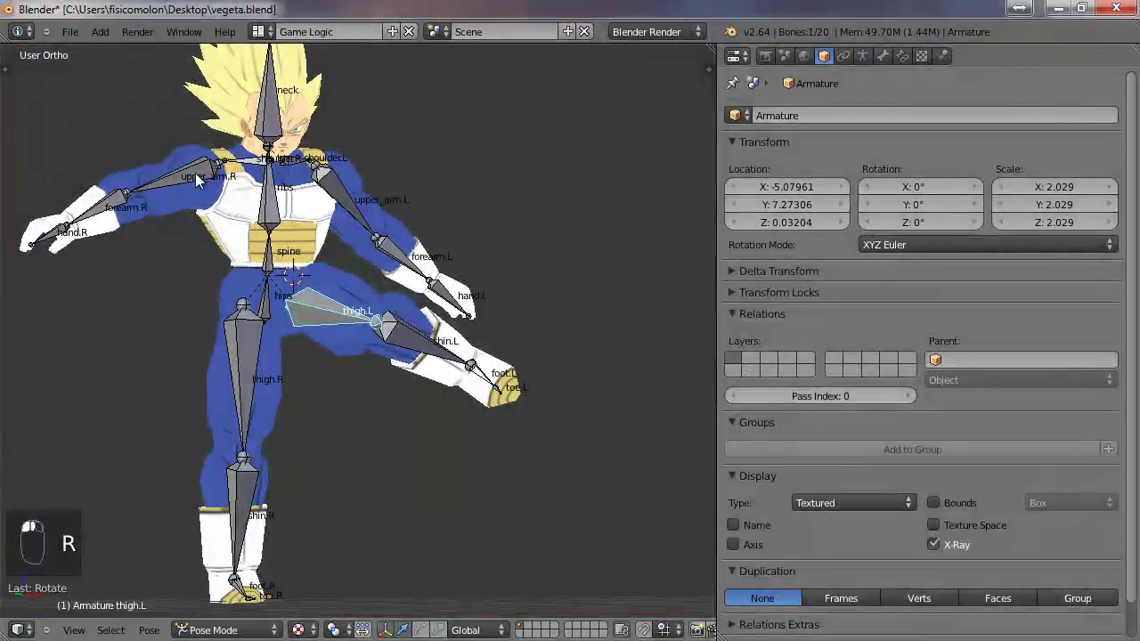
# - Lower the right upper arm, bend the ribs sideways and tilt the head with the neck bone
pyautogui.rightClick(201, 192)
pyautogui.press('r')
pyautogui.click(191, 222)
pyautogui.rightClick(274, 211)
pyautogui.press('r')
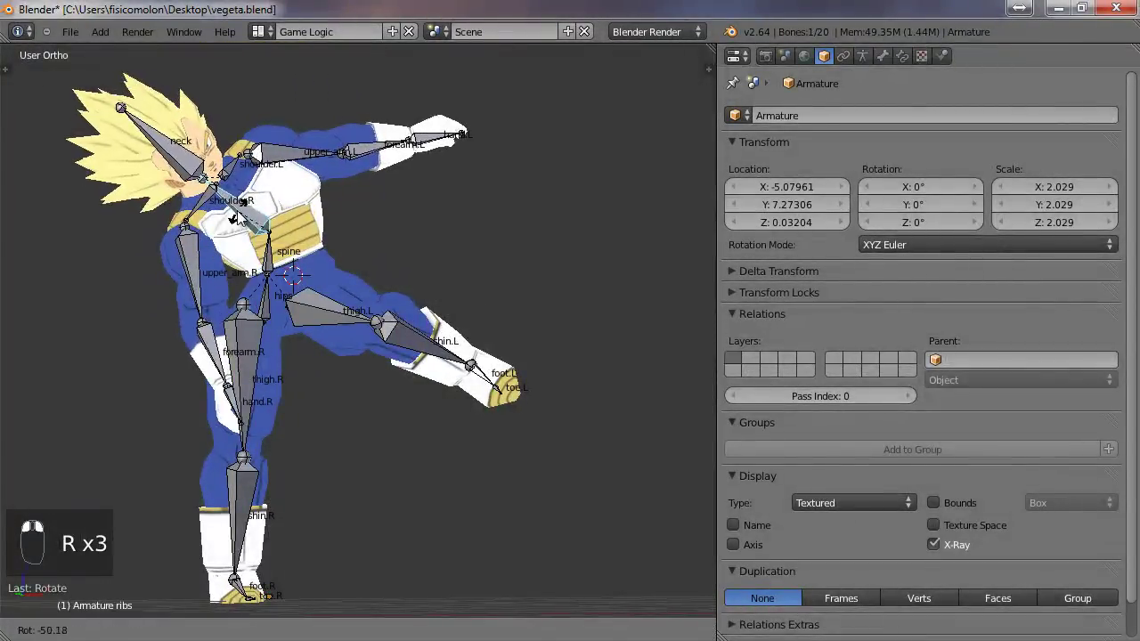
pyautogui.click(222, 191)
pyautogui.moveTo(223, 192); pyautogui.dragTo(260, 203, button='middle')
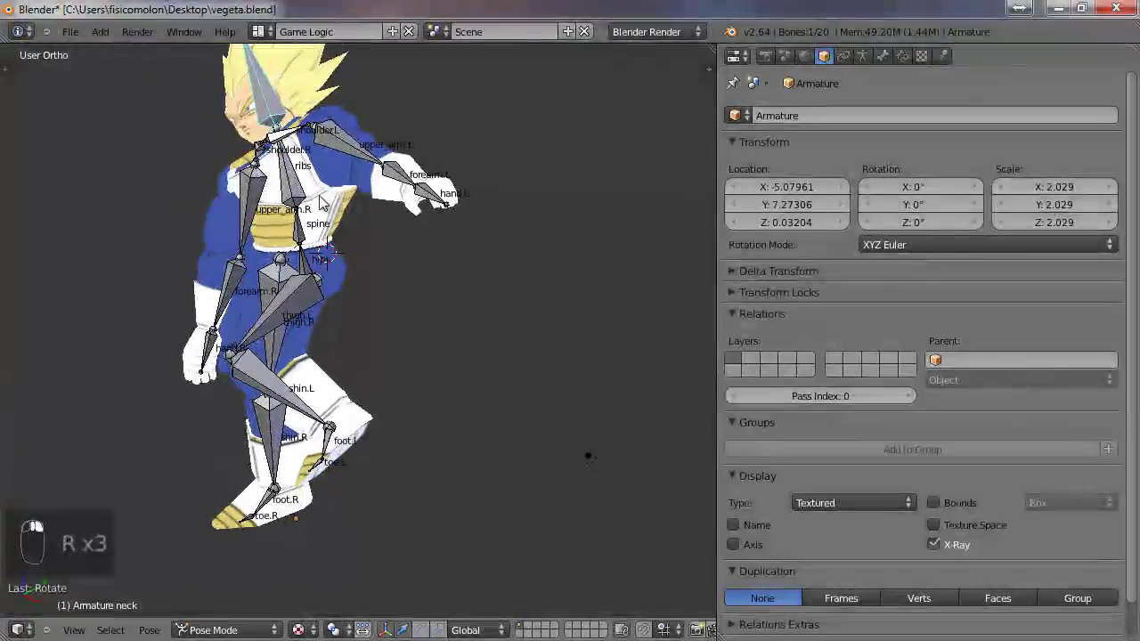
pyautogui.press('r')
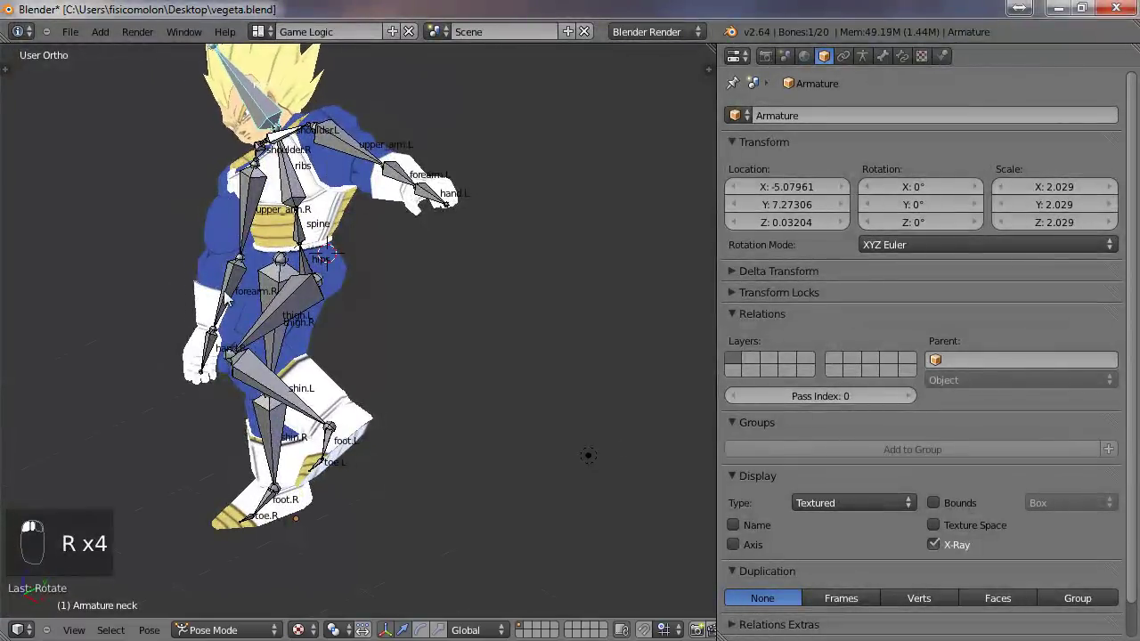
pyautogui.click(302, 263)
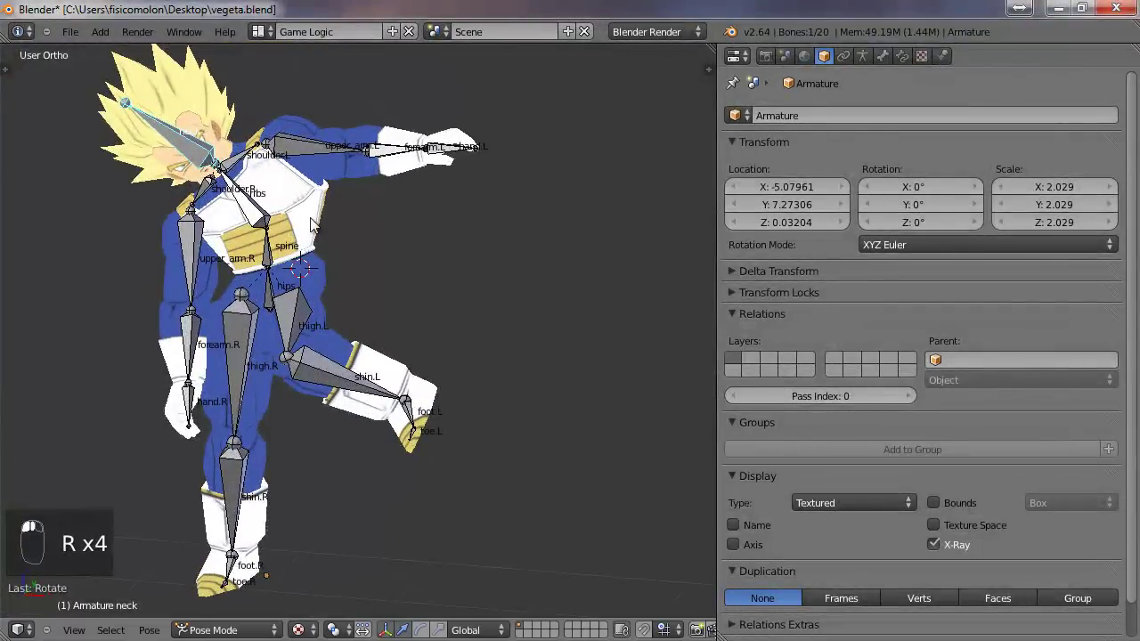